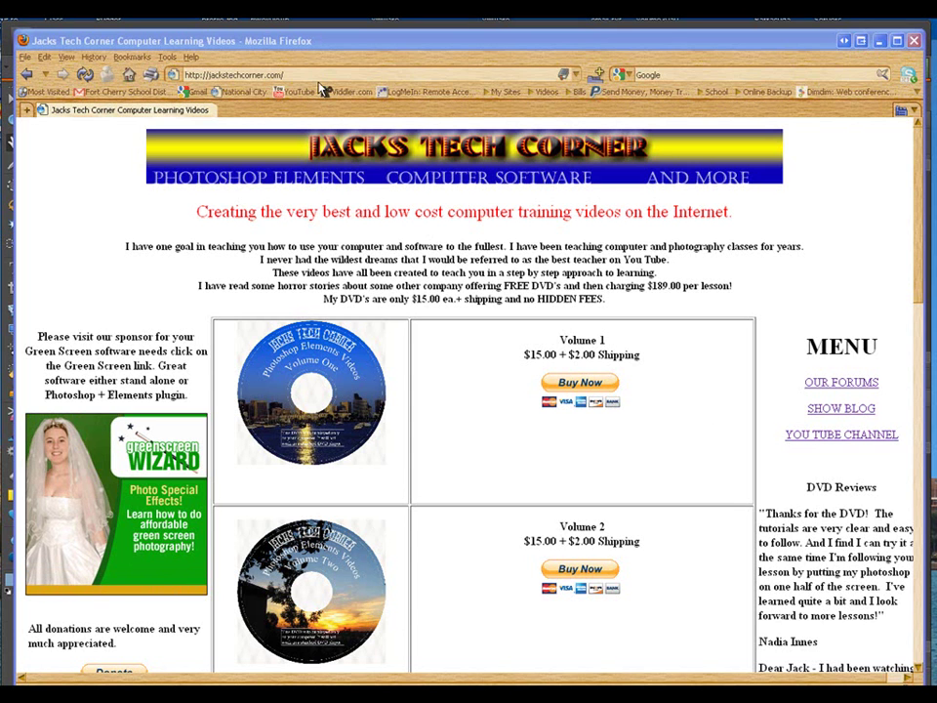
Examine the DVD volumes, sets and prices offered on the Jacks Tech Corner web page
{"action": "left_click", "coordinate": [293, 74]}
{"action": "left_click", "coordinate": [293, 75]}
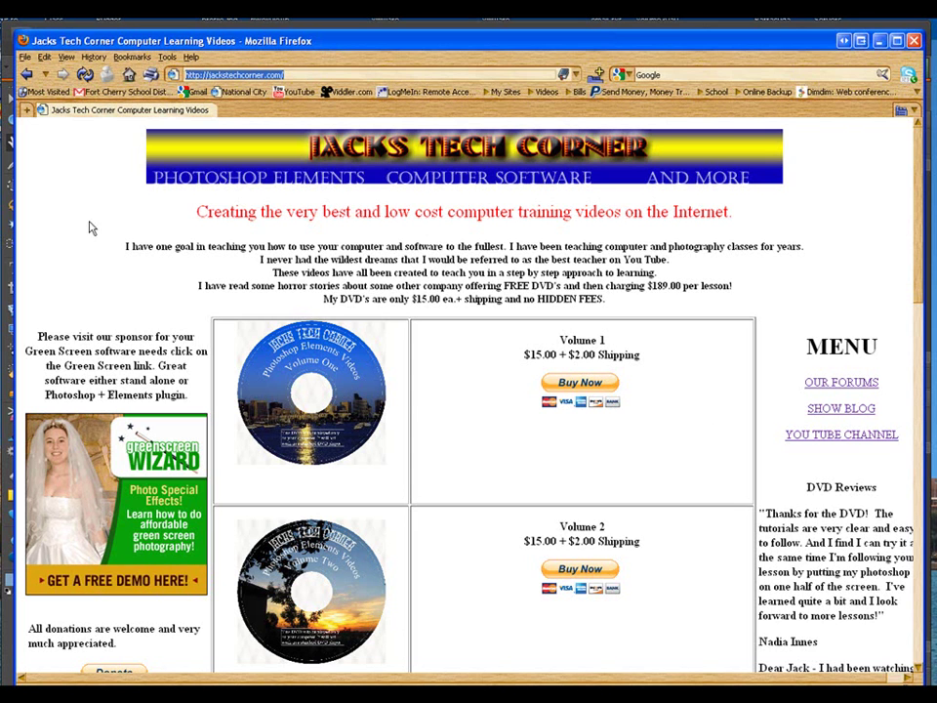
{"action": "left_click", "coordinate": [476, 427]}
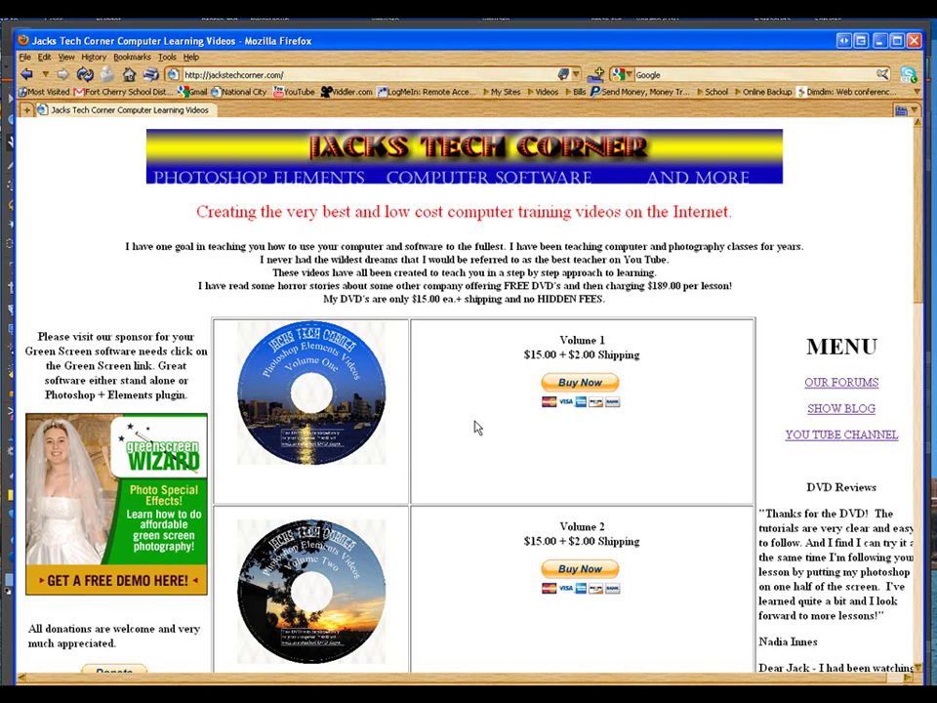
{"action": "scroll", "coordinate": [475, 426], "scroll_direction": "down", "scroll_amount": 4}
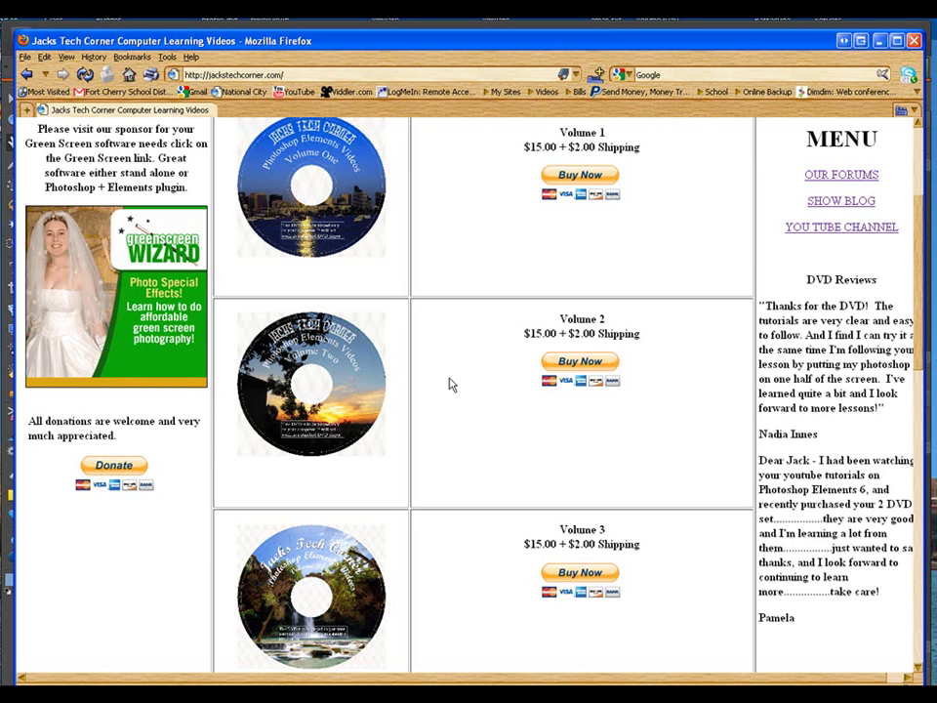
{"action": "scroll", "coordinate": [451, 384], "scroll_direction": "down", "scroll_amount": 6}
{"action": "scroll", "coordinate": [451, 384], "scroll_direction": "down", "scroll_amount": 3}
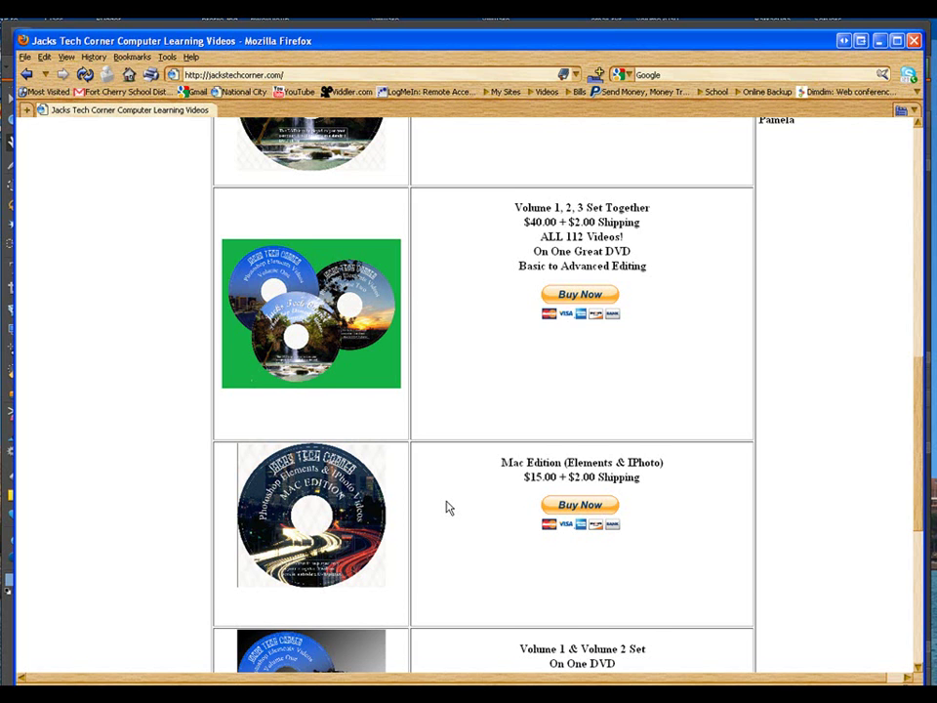
{"action": "scroll", "coordinate": [446, 506], "scroll_direction": "up", "scroll_amount": 3}
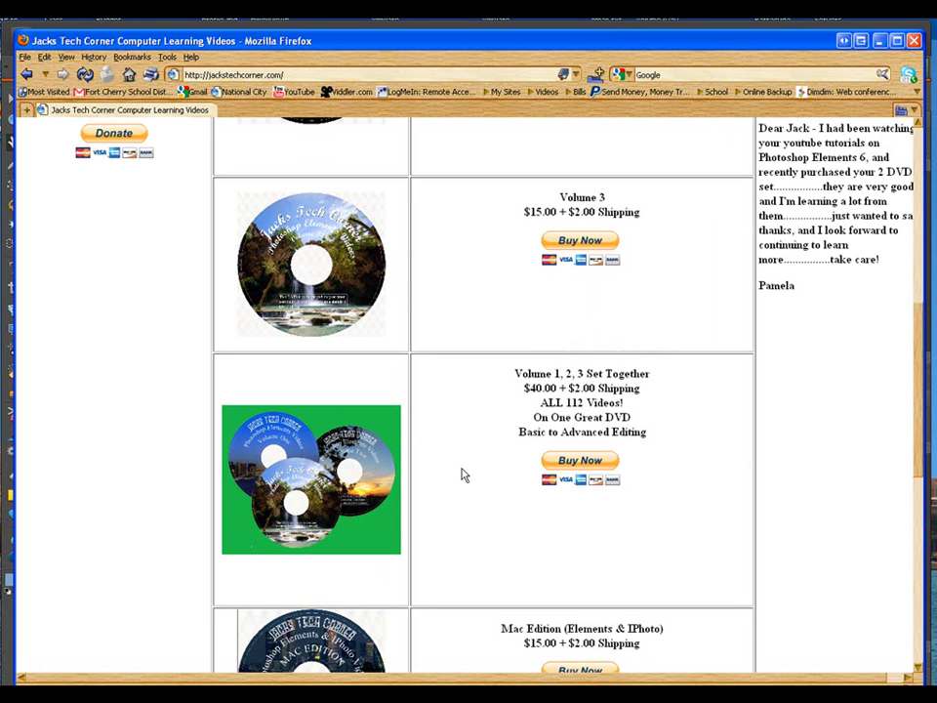
{"action": "left_click_drag", "start_coordinate": [645, 391], "coordinate": [491, 391]}
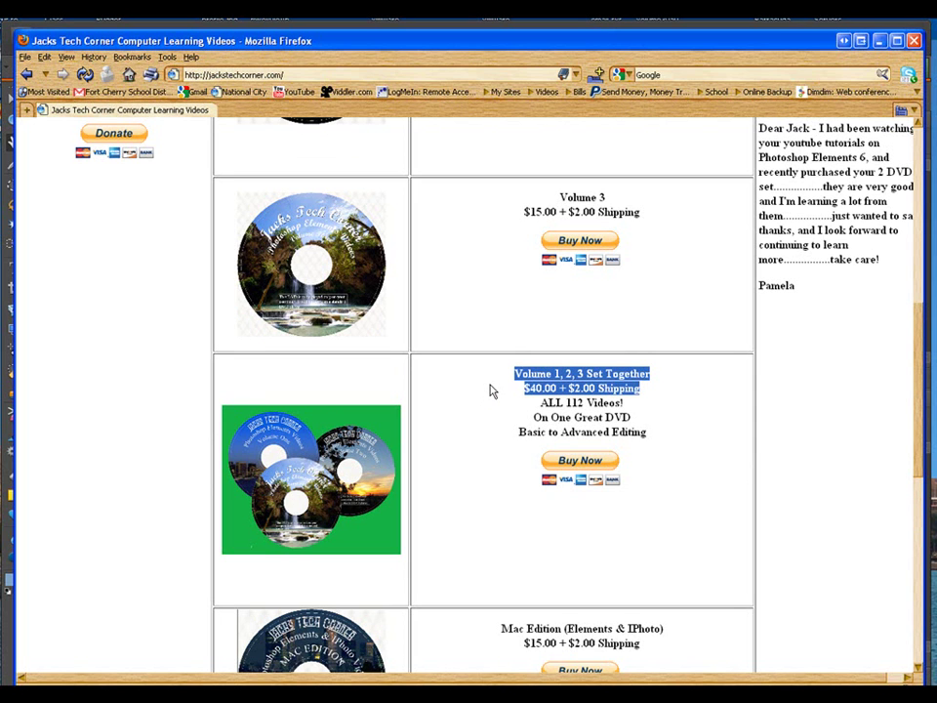
{"action": "scroll", "coordinate": [492, 391], "scroll_direction": "up", "scroll_amount": 6}
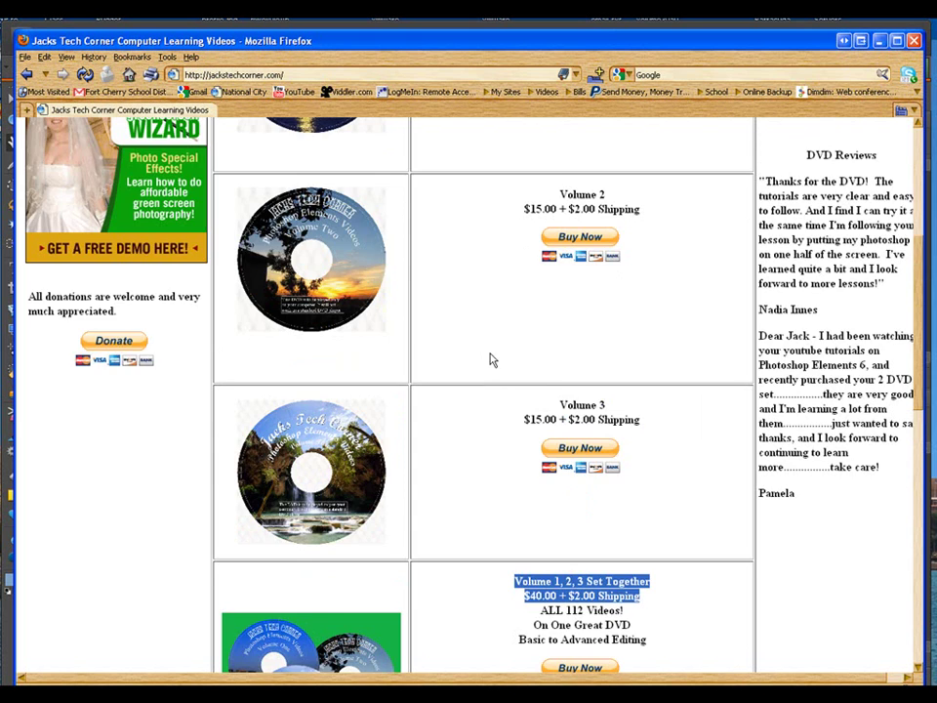
{"action": "scroll", "coordinate": [452, 295], "scroll_direction": "down", "scroll_amount": 8}
{"action": "left_click_drag", "start_coordinate": [701, 339], "coordinate": [466, 358]}
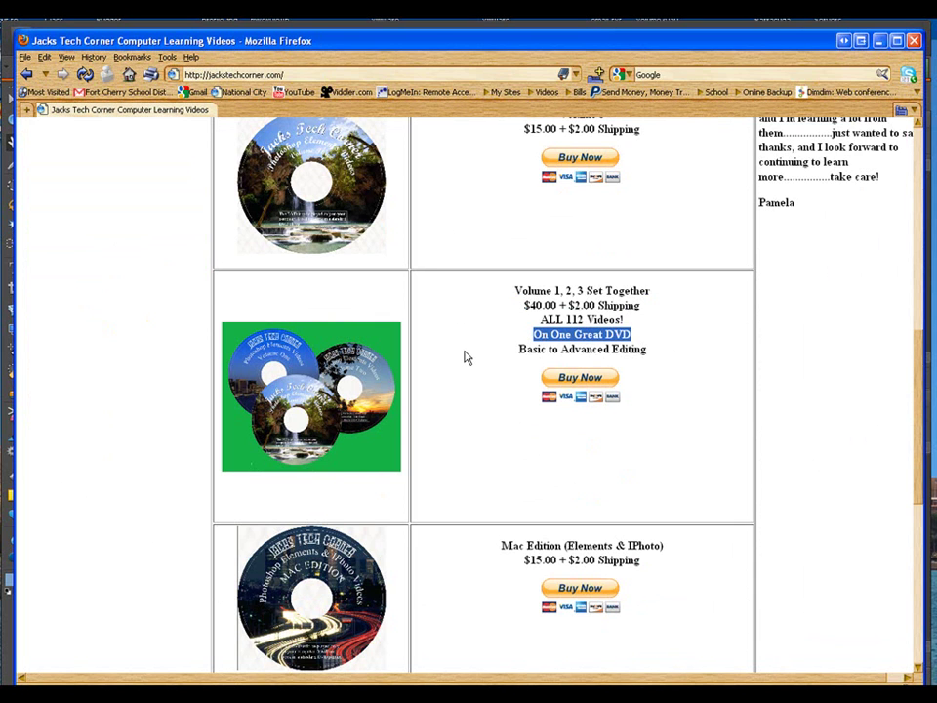
{"action": "left_click_drag", "start_coordinate": [654, 352], "coordinate": [498, 350]}
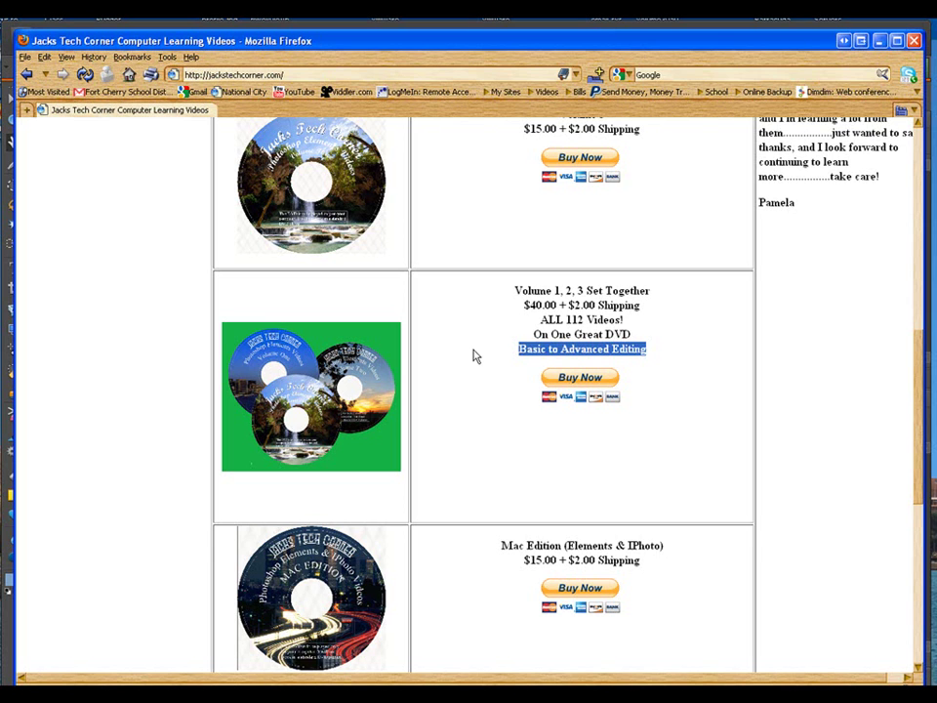
{"action": "left_click_drag", "start_coordinate": [567, 349], "coordinate": [516, 349]}
{"action": "left_click", "coordinate": [481, 352]}
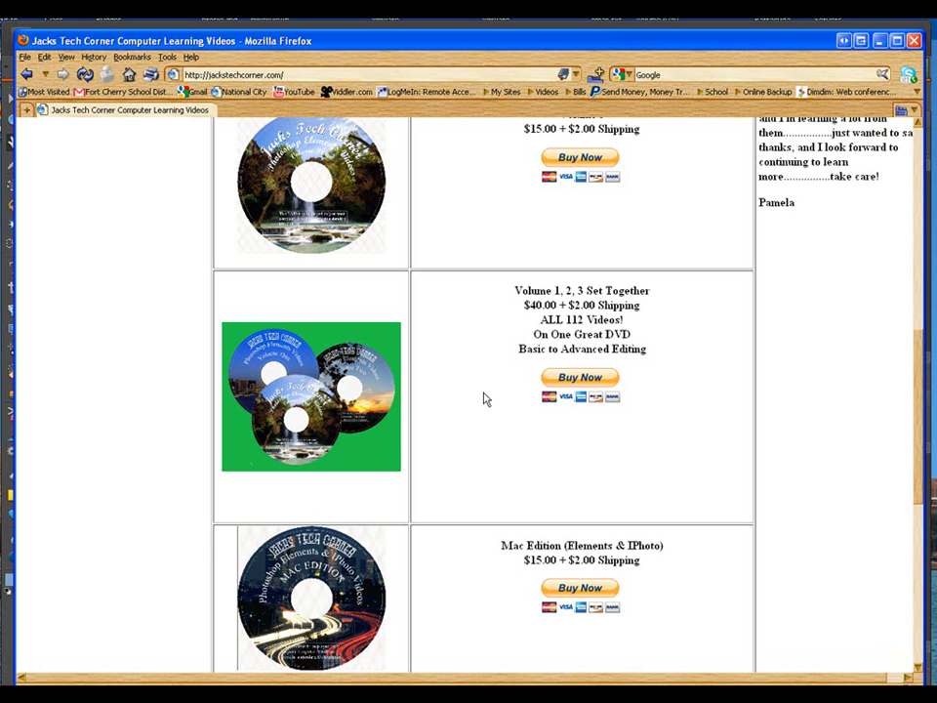
{"action": "scroll", "coordinate": [485, 398], "scroll_direction": "down", "scroll_amount": 6}
{"action": "left_click_drag", "start_coordinate": [525, 430], "coordinate": [562, 427]}
{"action": "left_click_drag", "start_coordinate": [618, 415], "coordinate": [498, 394]}
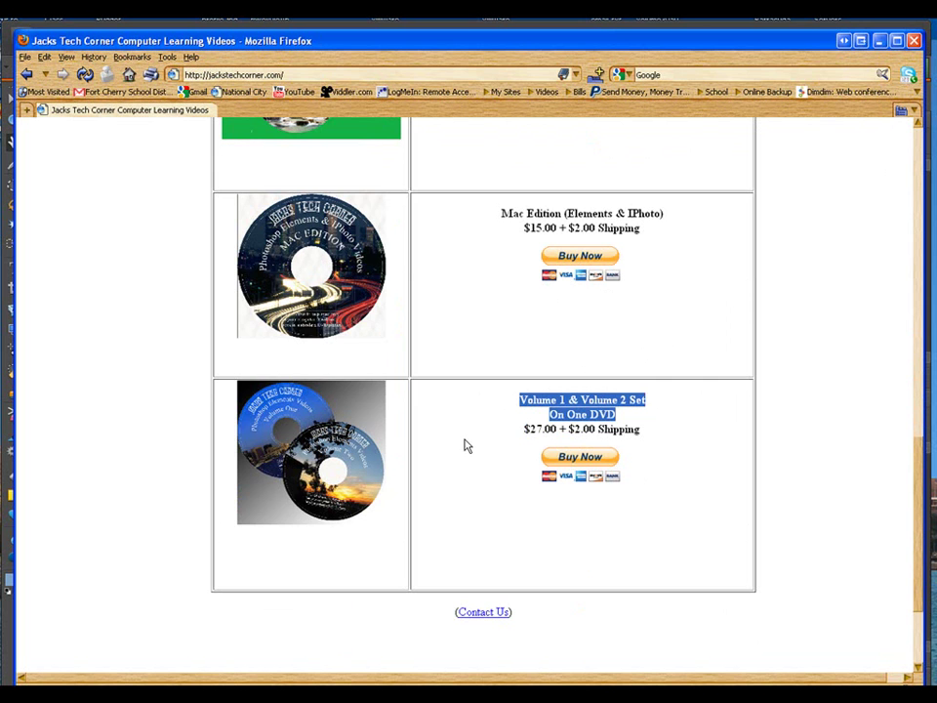
{"action": "scroll", "coordinate": [465, 447], "scroll_direction": "up", "scroll_amount": 13}
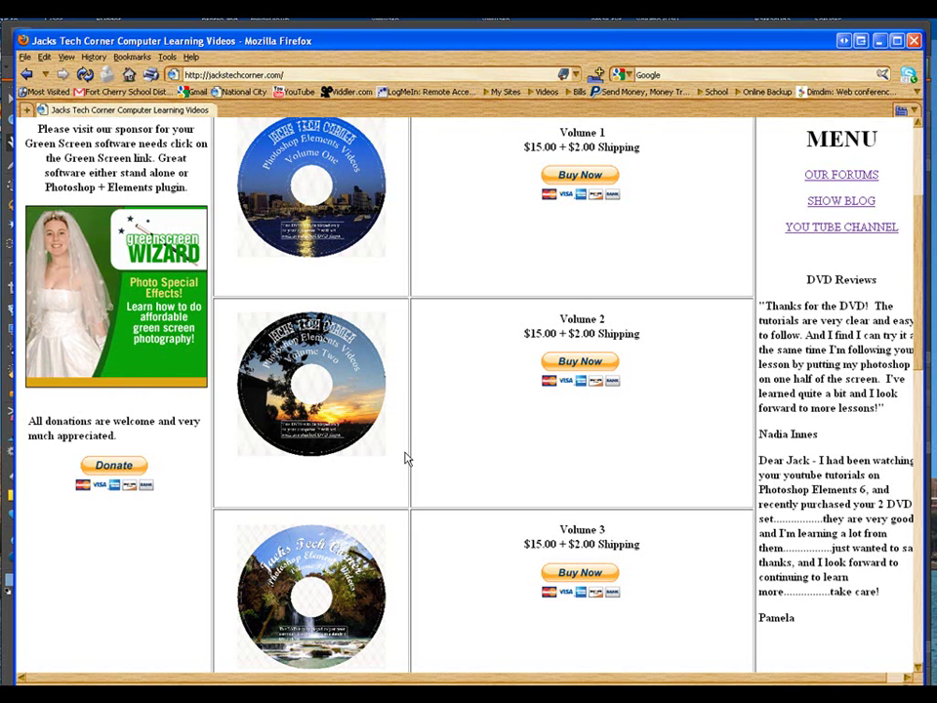
{"action": "scroll", "coordinate": [534, 267], "scroll_direction": "up", "scroll_amount": 4}
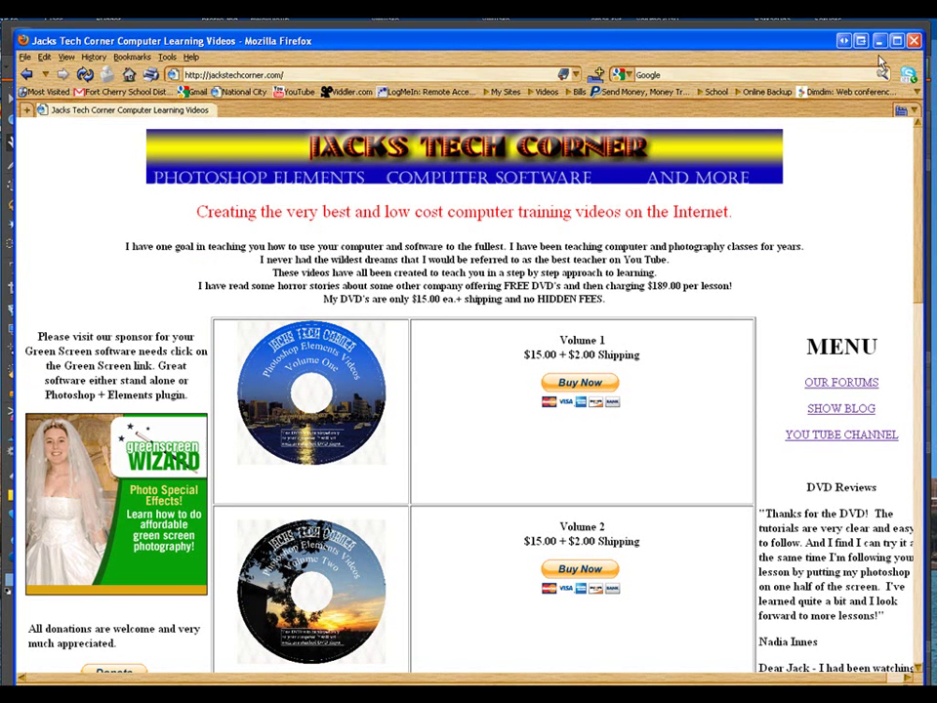
Switch to Photoshop Elements, duplicate the wedding photo's Background layer and set the copy's blending mode to Overlay
{"action": "left_click", "coordinate": [660, 14]}
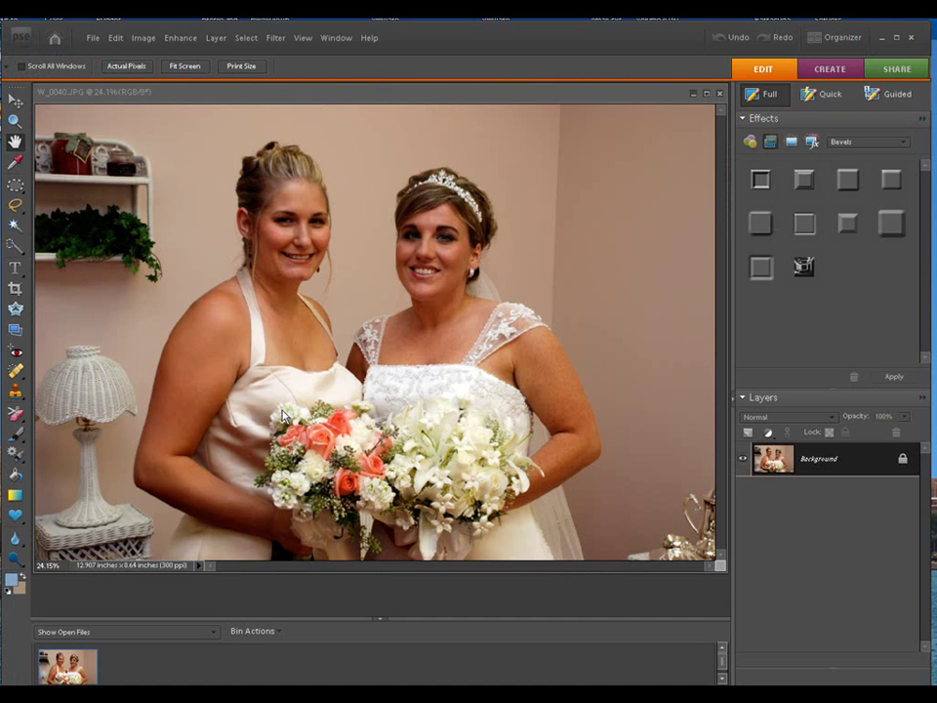
{"action": "left_click", "coordinate": [370, 597]}
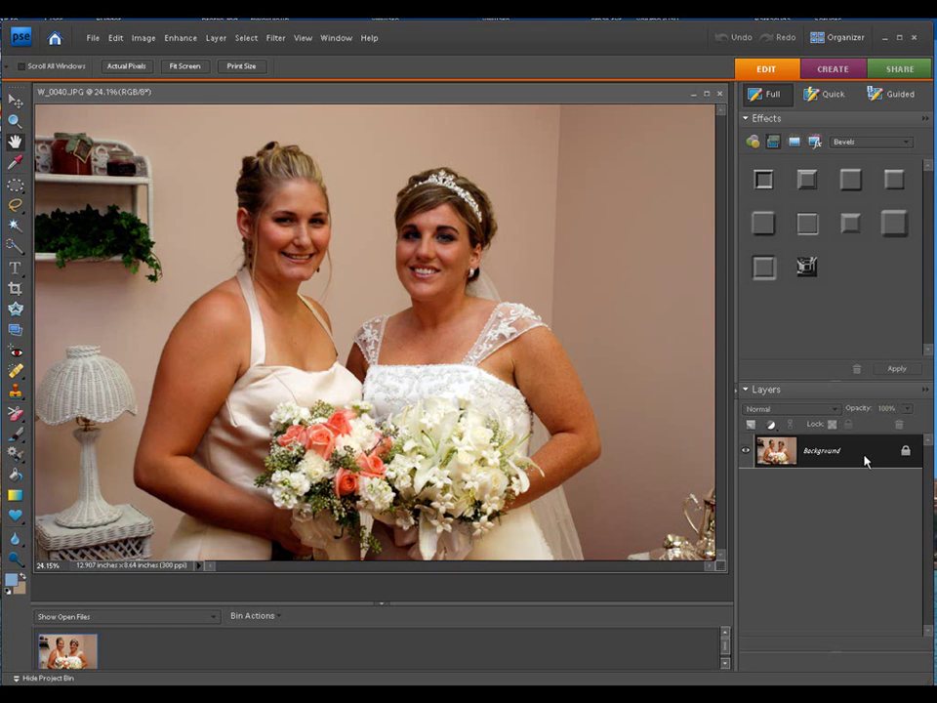
{"action": "key", "text": "ctrl+j"}
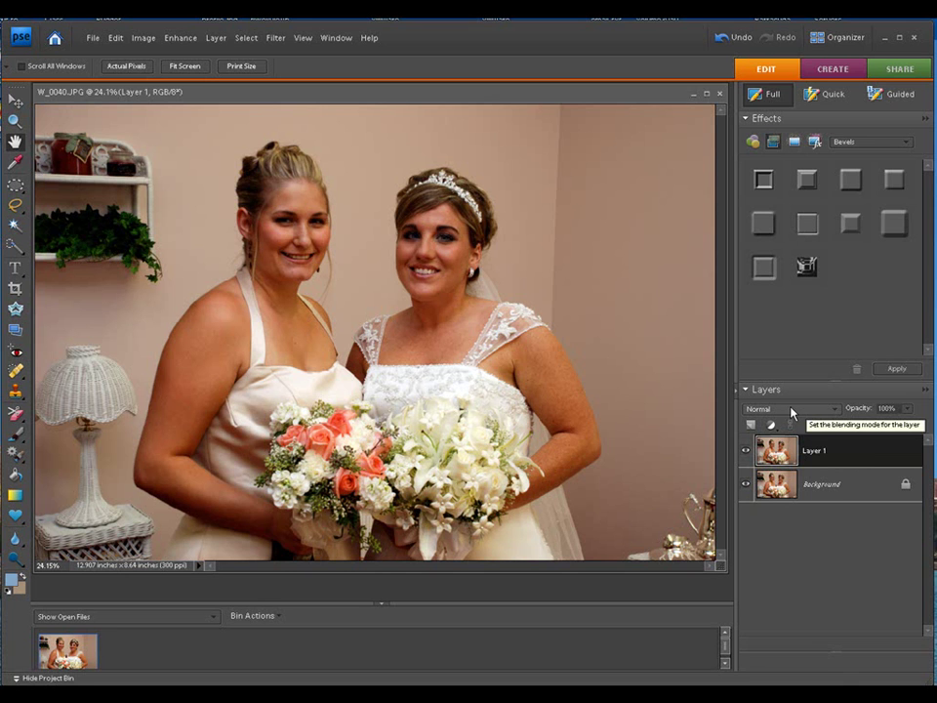
{"action": "left_click", "coordinate": [792, 410]}
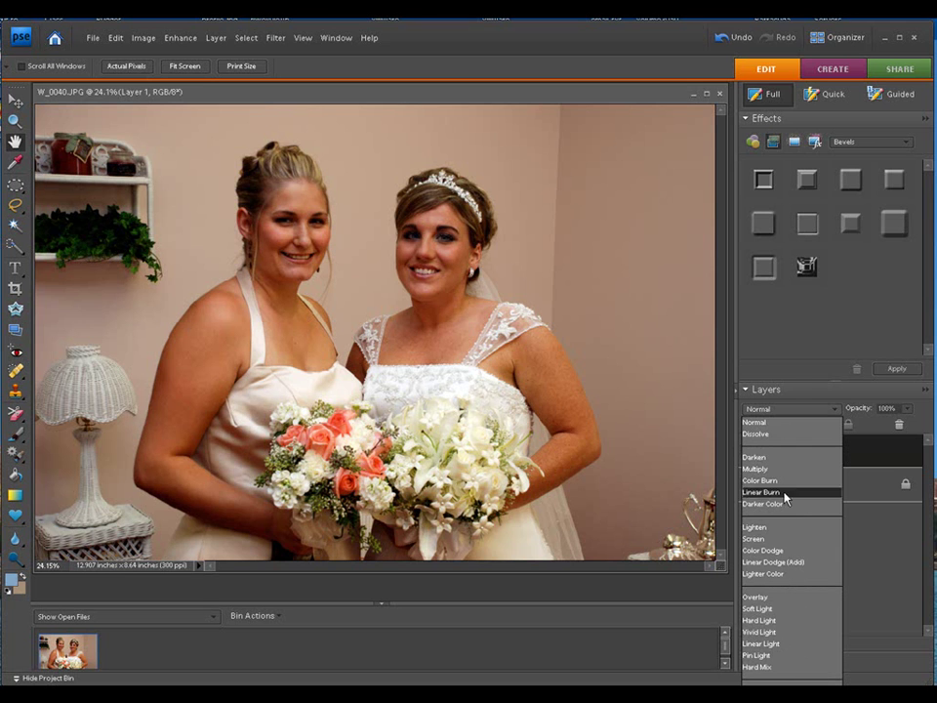
{"action": "left_click", "coordinate": [754, 597]}
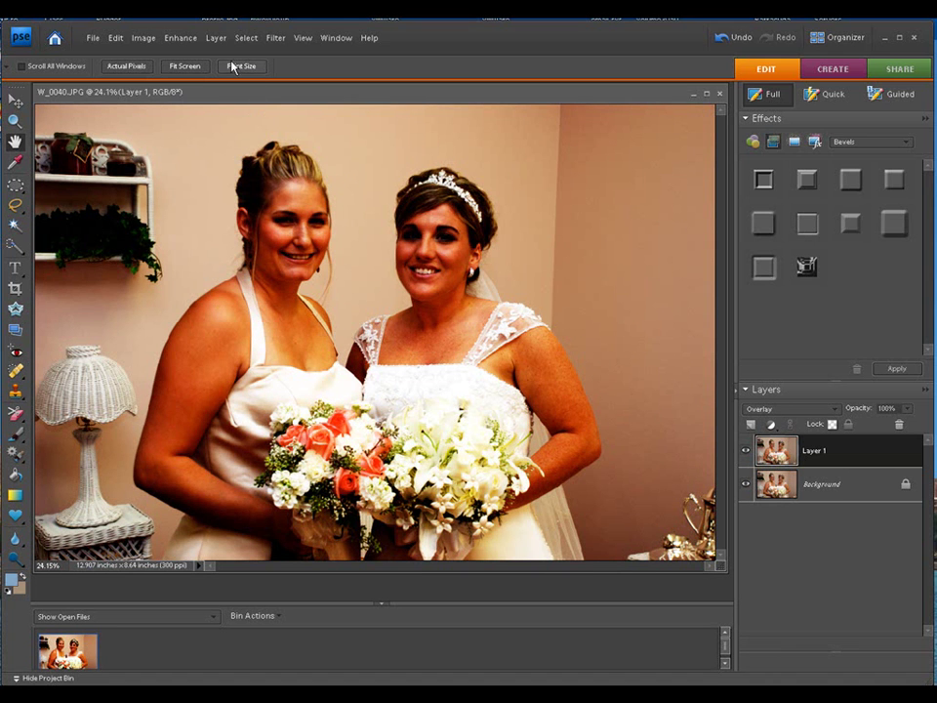
Apply a High Pass filter with a 32.6-pixel radius to the duplicated layer and invert that layer
{"action": "left_click", "coordinate": [277, 39]}
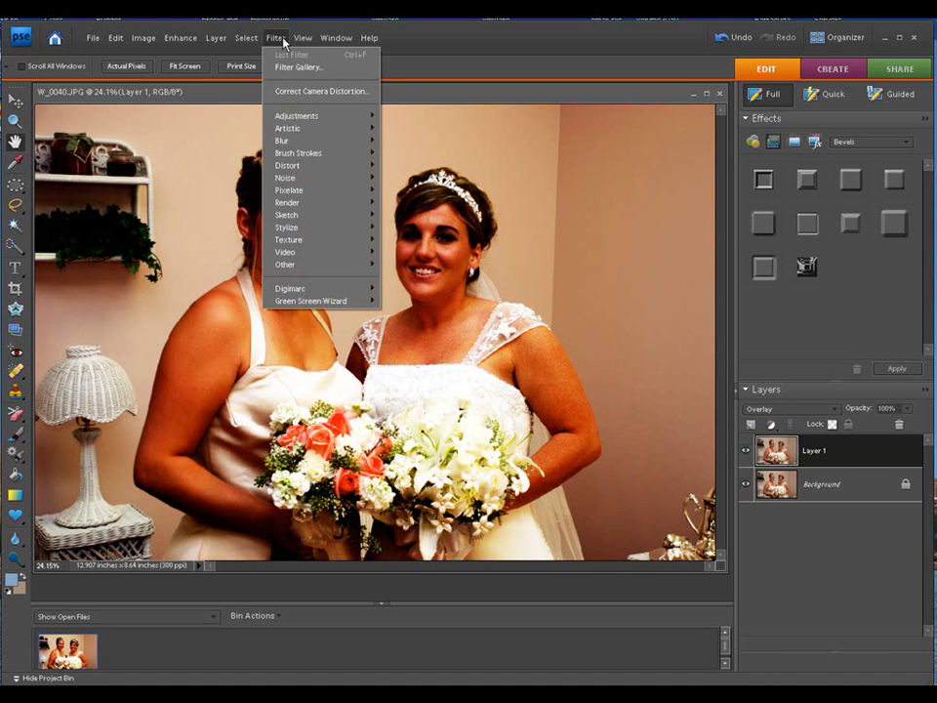
{"action": "mouse_move", "coordinate": [293, 264]}
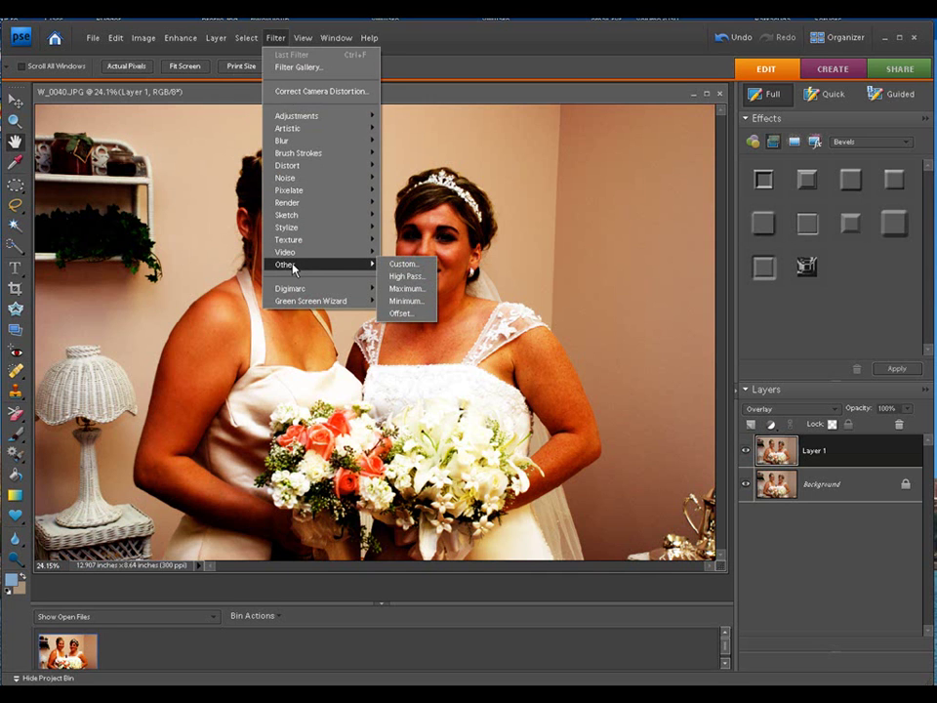
{"action": "left_click", "coordinate": [408, 279]}
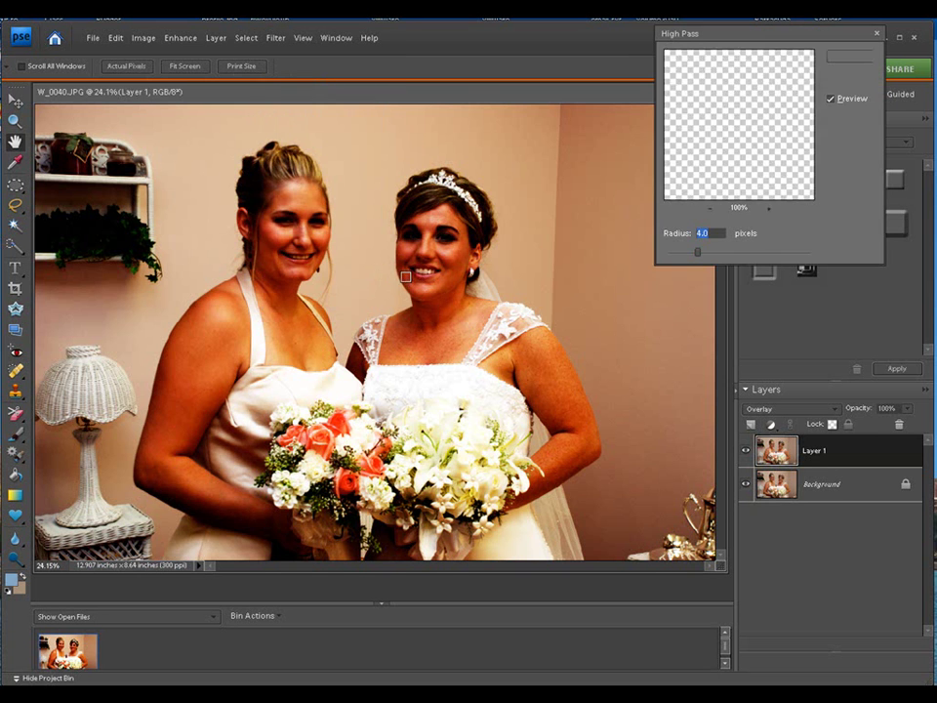
{"action": "left_click_drag", "start_coordinate": [735, 43], "coordinate": [321, 130]}
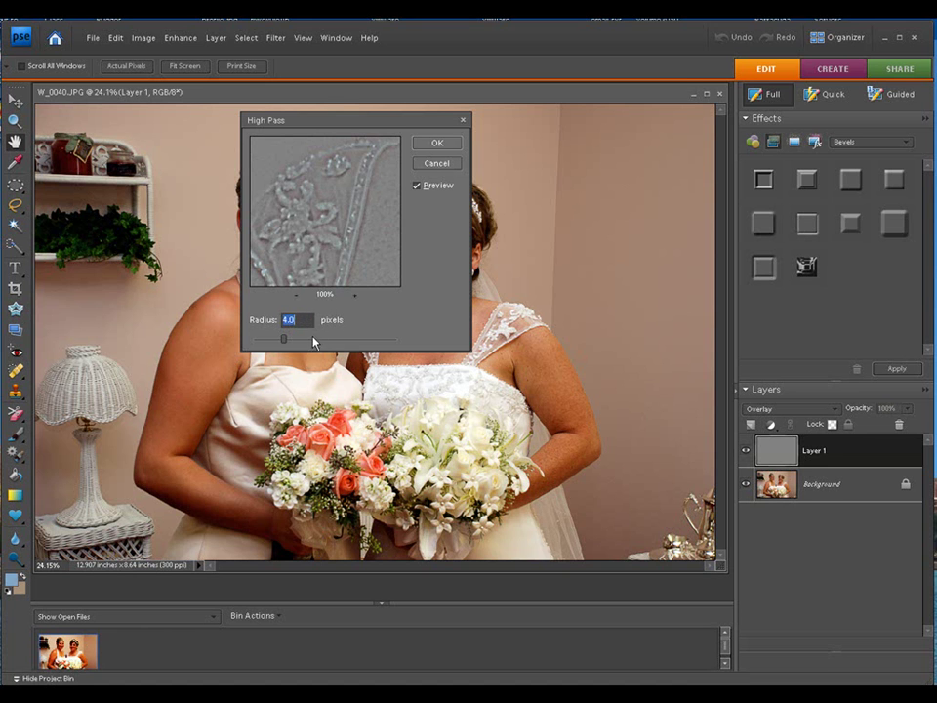
{"action": "left_click_drag", "start_coordinate": [281, 340], "coordinate": [329, 339]}
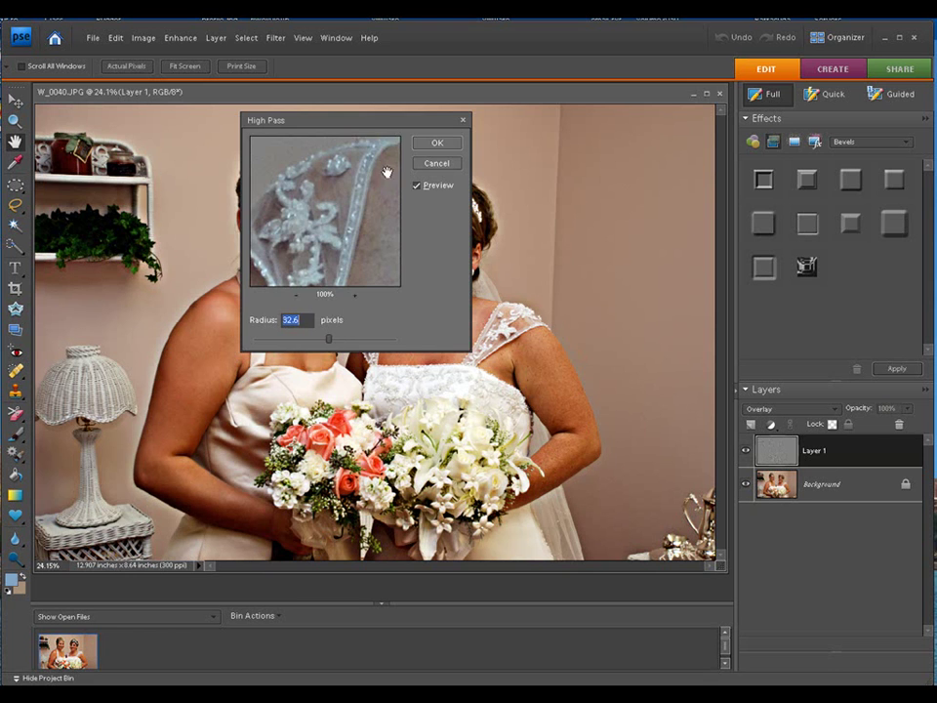
{"action": "left_click", "coordinate": [437, 145]}
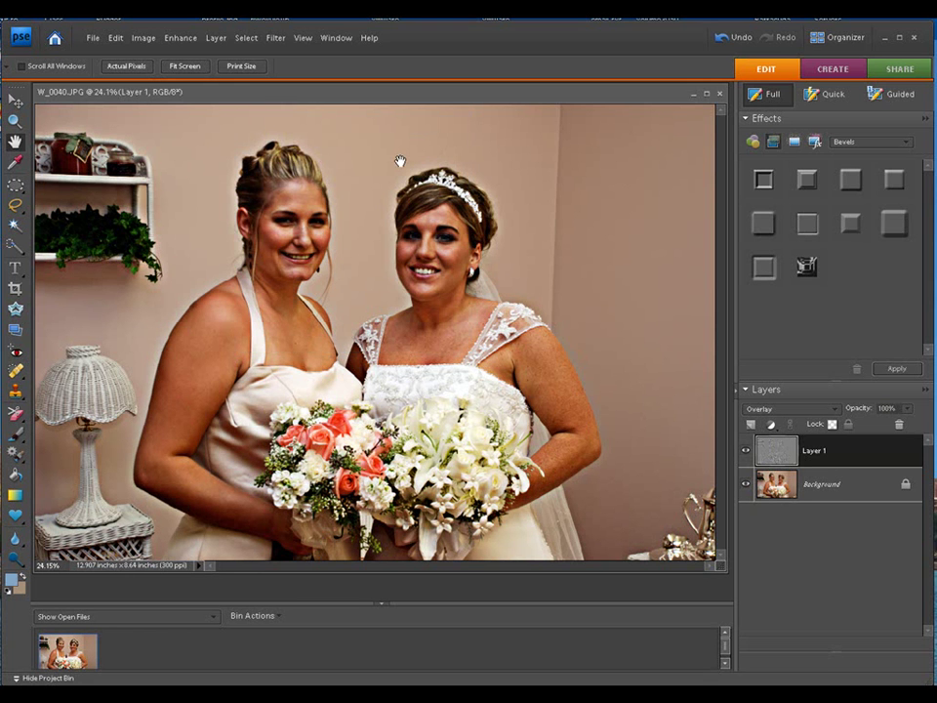
{"action": "key", "text": "ctrl+space"}
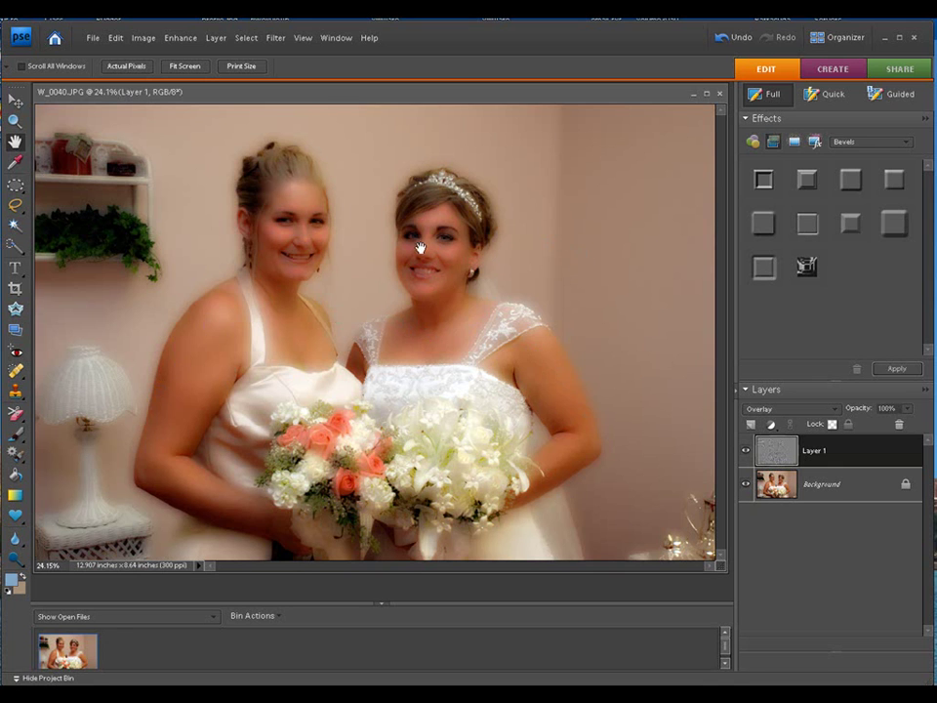
Add a Levels adjustment layer above Layer 1, keeping its default input and output levels
{"action": "left_click", "coordinate": [771, 426]}
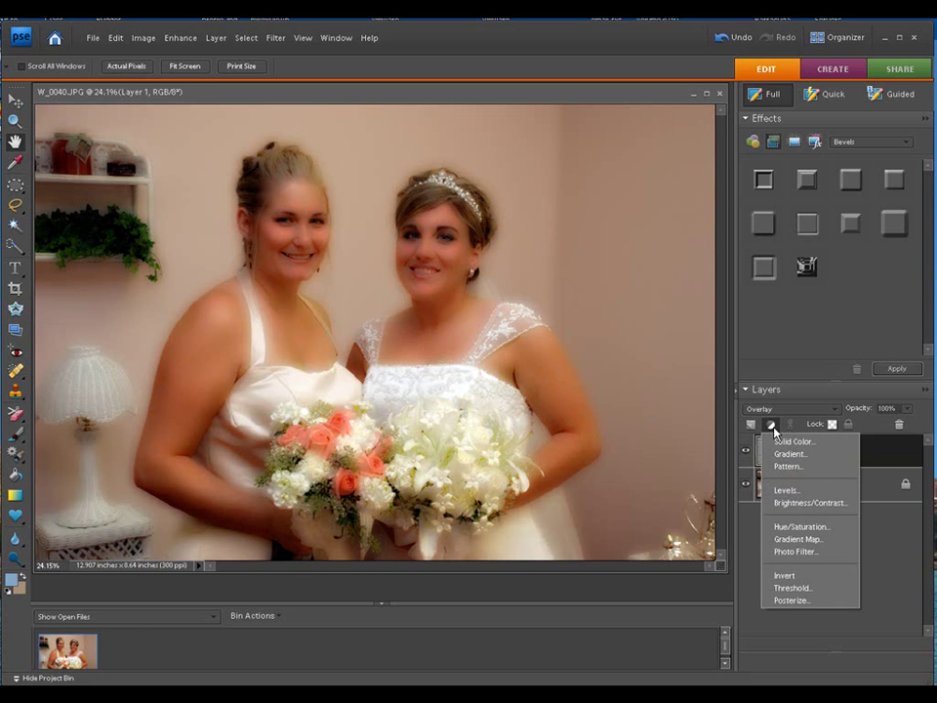
{"action": "left_click", "coordinate": [684, 433]}
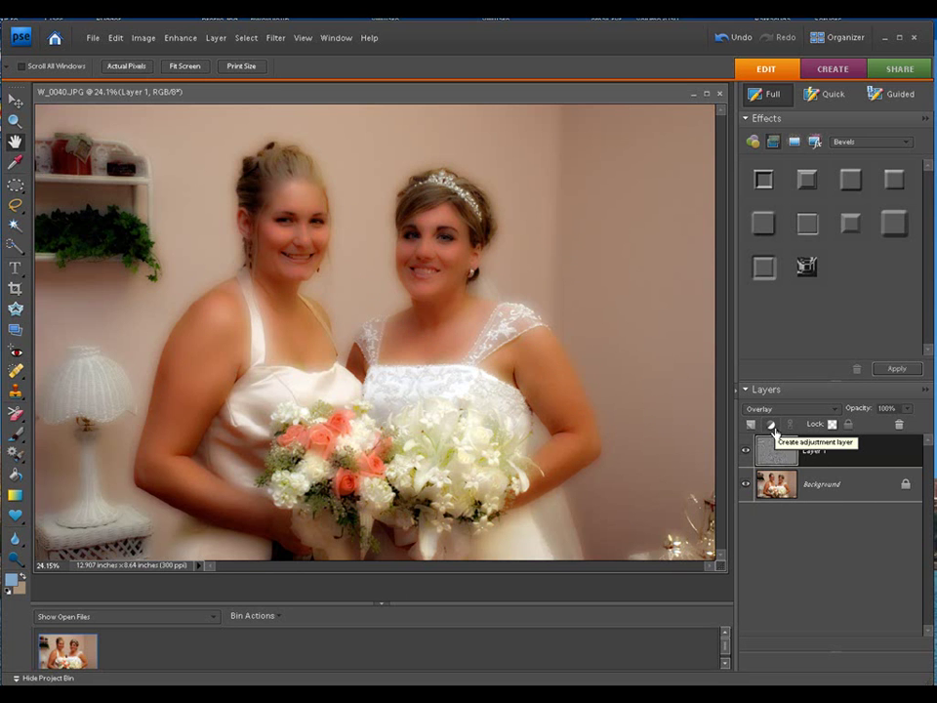
{"action": "left_click", "coordinate": [777, 431]}
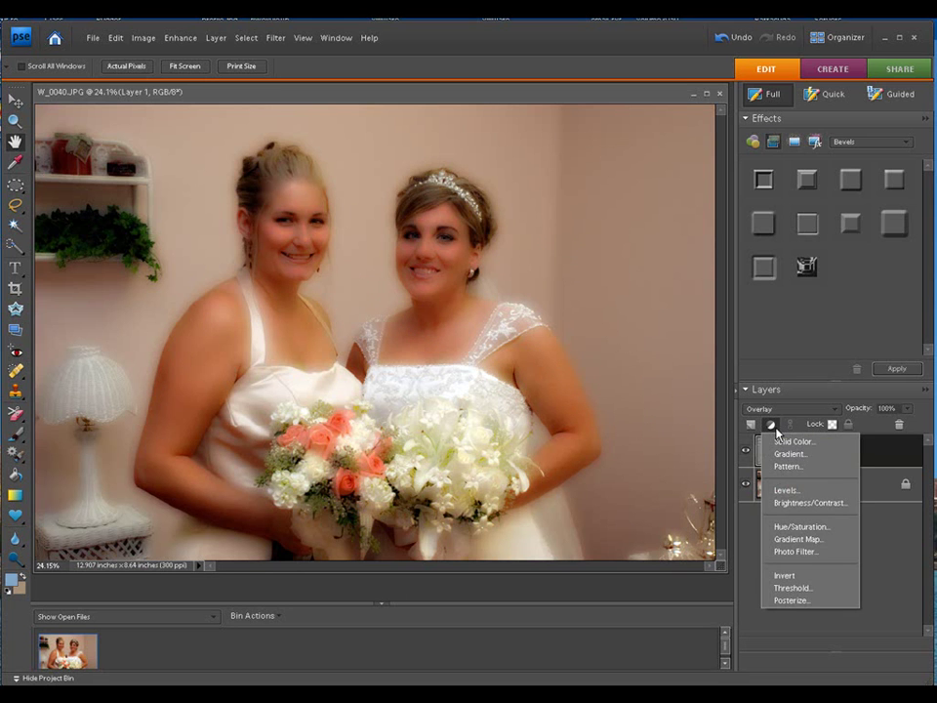
{"action": "left_click", "coordinate": [792, 492]}
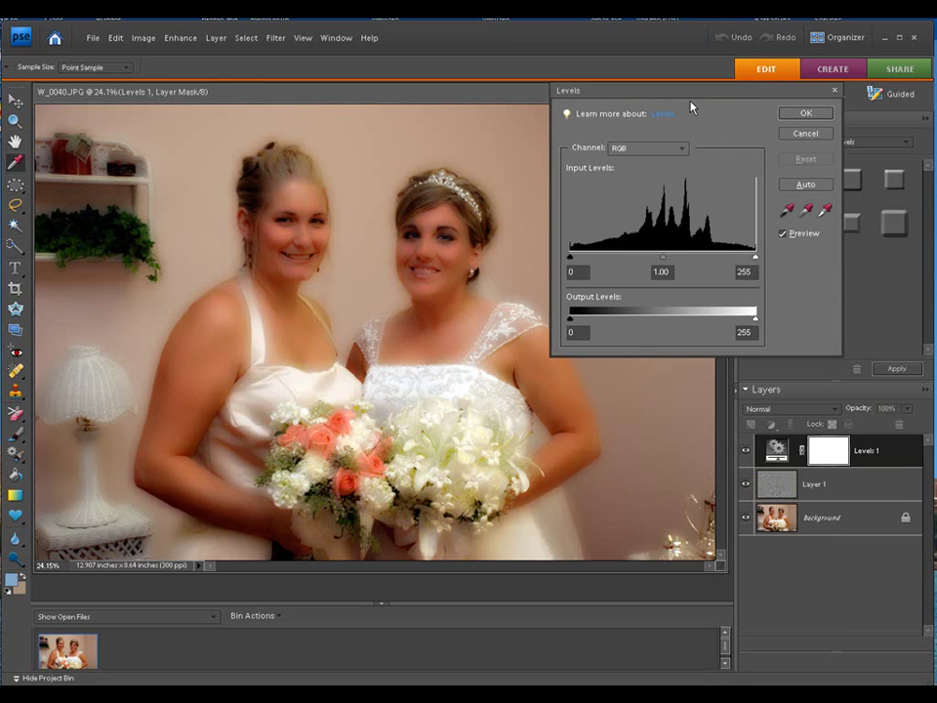
{"action": "left_click_drag", "start_coordinate": [690, 104], "coordinate": [606, 102]}
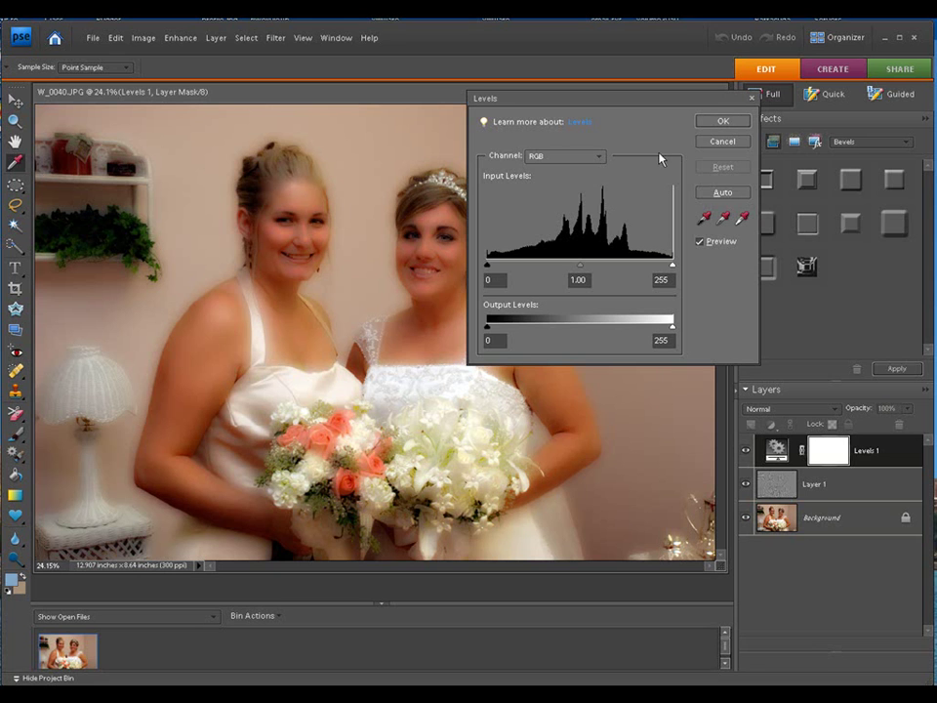
{"action": "left_click", "coordinate": [723, 120]}
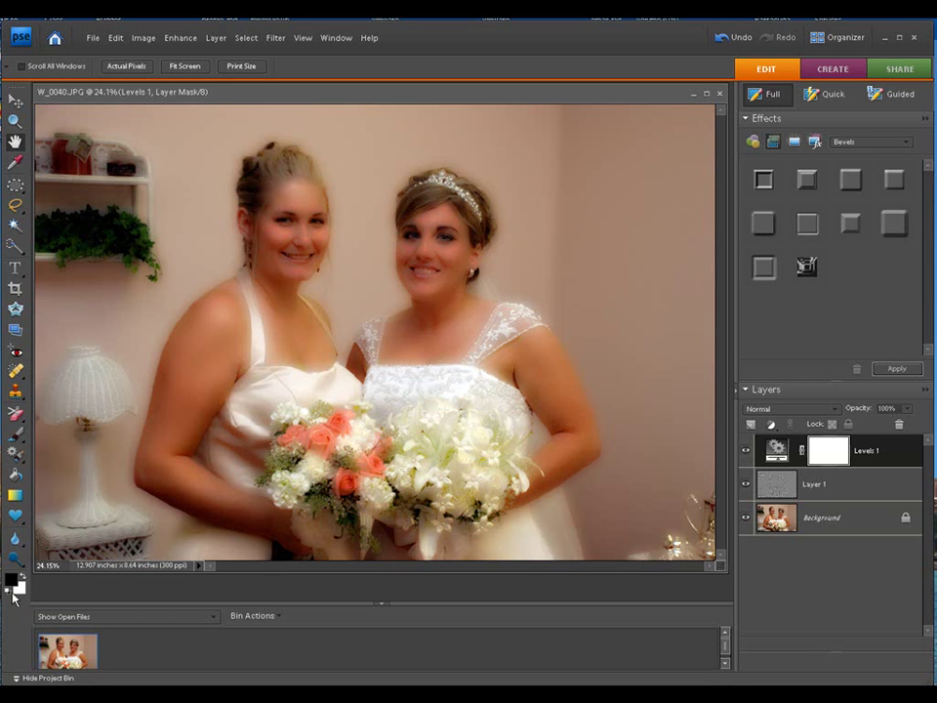
Set the default black and white colours and prepare a 175 px brush at 100% opacity
{"action": "key", "text": "x"}
{"action": "left_click", "coordinate": [8, 593]}
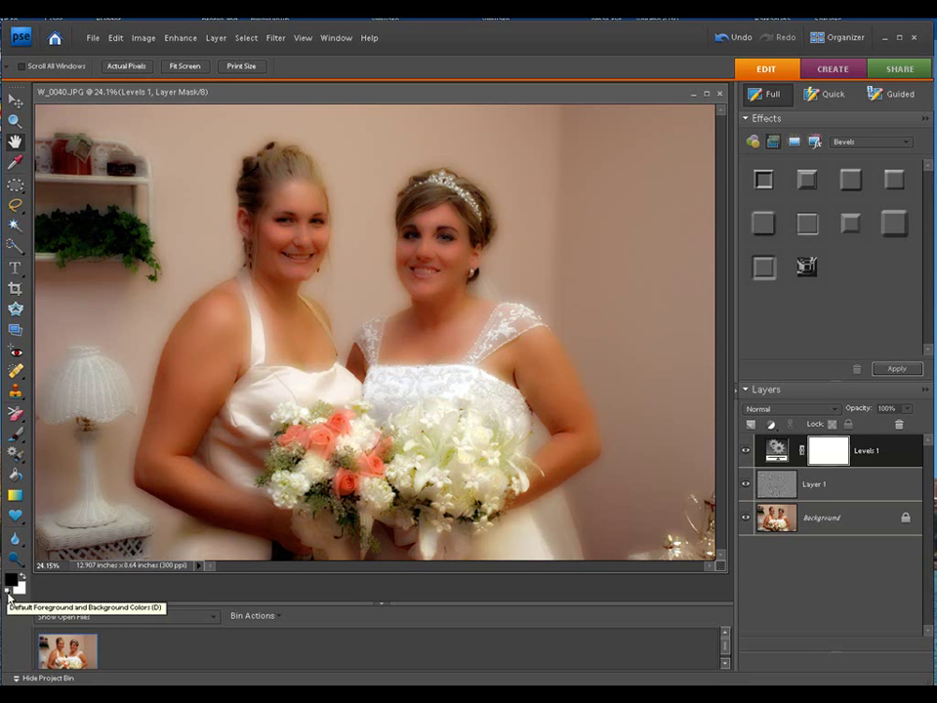
{"action": "left_click", "coordinate": [16, 433]}
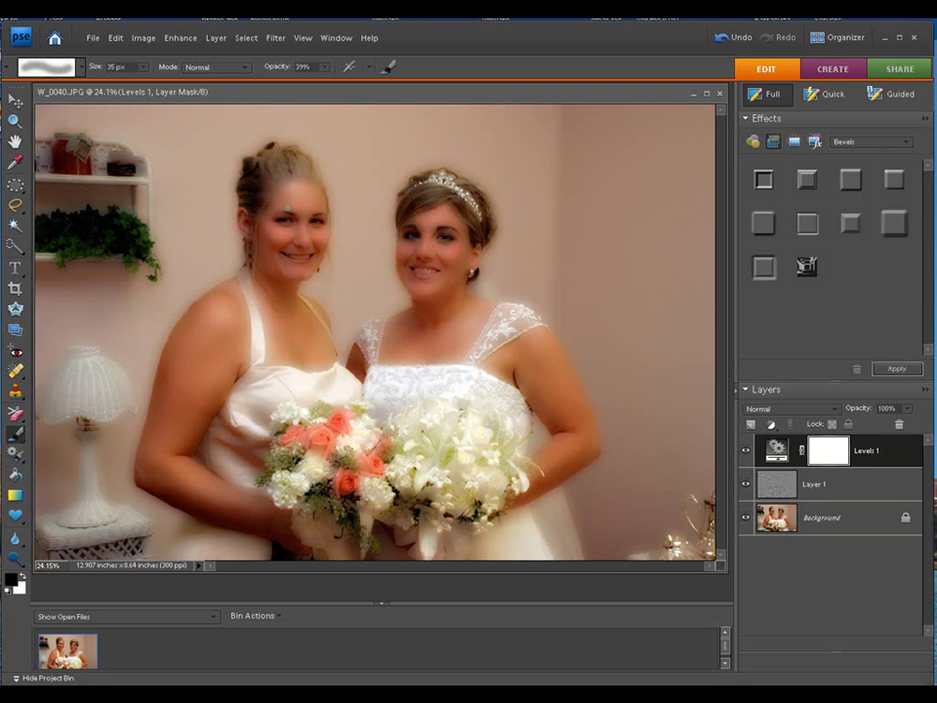
{"action": "key", "text": "bracketright"}
{"action": "key", "text": "bracketright"}
{"action": "key", "text": "bracketright"}
{"action": "key", "text": "bracketright"}
{"action": "key", "text": "bracketright"}
{"action": "key", "text": "bracketright"}
{"action": "key", "text": "bracketright"}
{"action": "key", "text": "bracketright"}
{"action": "key", "text": "bracketright"}
{"action": "key", "text": "bracketright"}
{"action": "key", "text": "bracketright"}
{"action": "key", "text": "bracketright"}
{"action": "left_click_drag", "start_coordinate": [261, 70], "coordinate": [325, 71]}
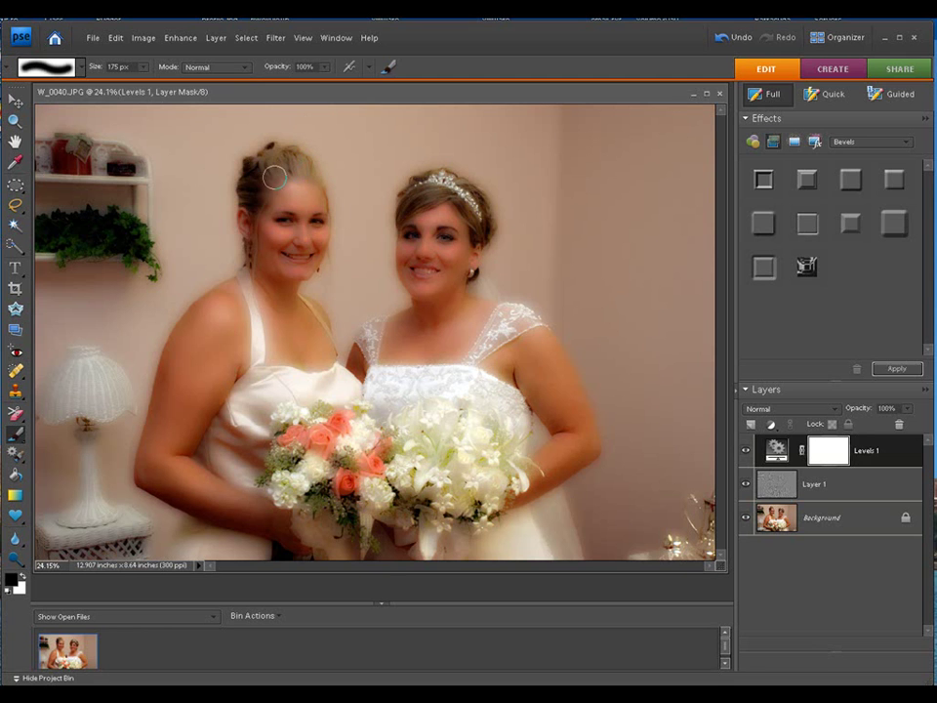
Paint black on the Levels adjustment layer's mask over the heads of both women
{"action": "mouse_move", "coordinate": [270, 168]}
{"action": "left_mouse_down"}
{"action": "mouse_move", "coordinate": [255, 237]}
{"action": "mouse_move", "coordinate": [254, 158]}
{"action": "mouse_move", "coordinate": [287, 172]}
{"action": "left_mouse_up"}
{"action": "mouse_move", "coordinate": [261, 178]}
{"action": "left_mouse_down"}
{"action": "mouse_move", "coordinate": [306, 168]}
{"action": "mouse_move", "coordinate": [357, 217]}
{"action": "left_mouse_up"}
{"action": "left_click_drag", "start_coordinate": [489, 251], "coordinate": [498, 235]}
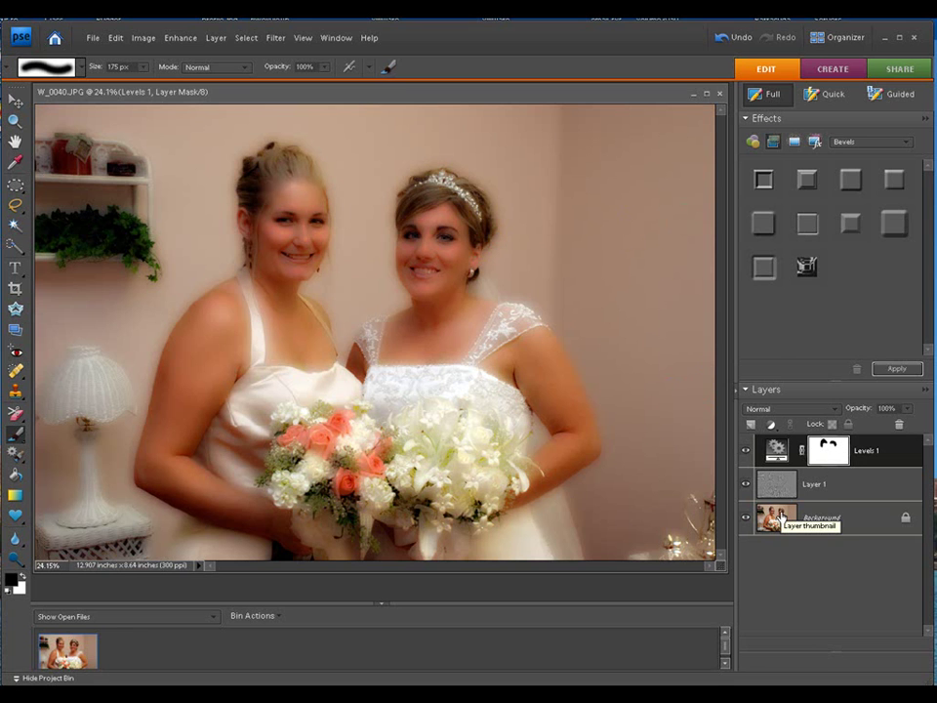
Toggle Layer 1's visibility off and on to compare the photo with and without the soft-focus effect
{"action": "left_click", "coordinate": [747, 484]}
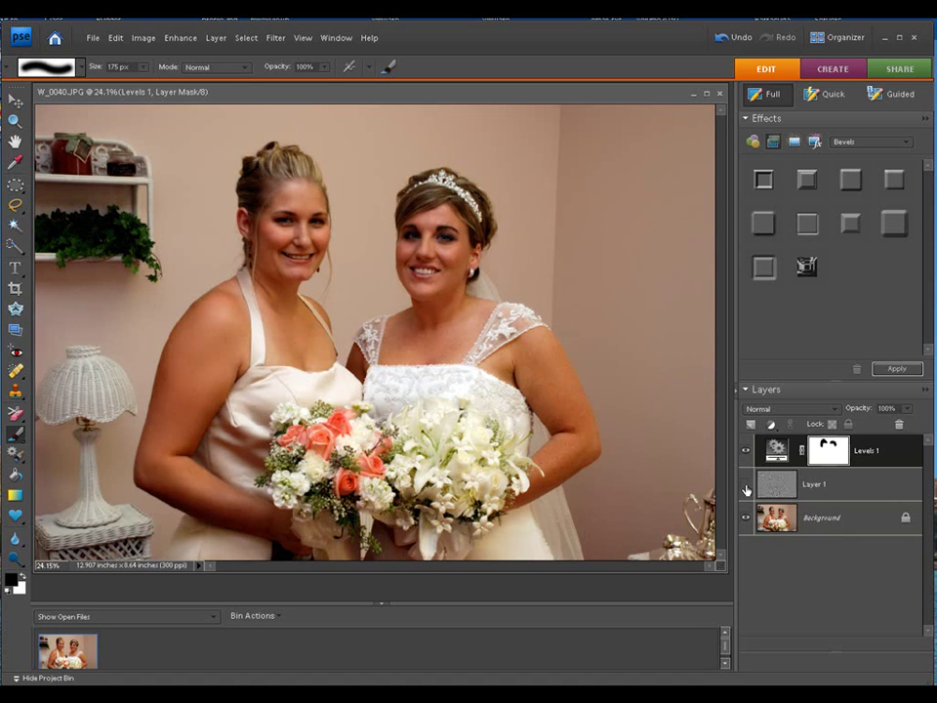
{"action": "left_click", "coordinate": [747, 486]}
{"action": "left_click", "coordinate": [749, 488]}
{"action": "left_click", "coordinate": [747, 487]}
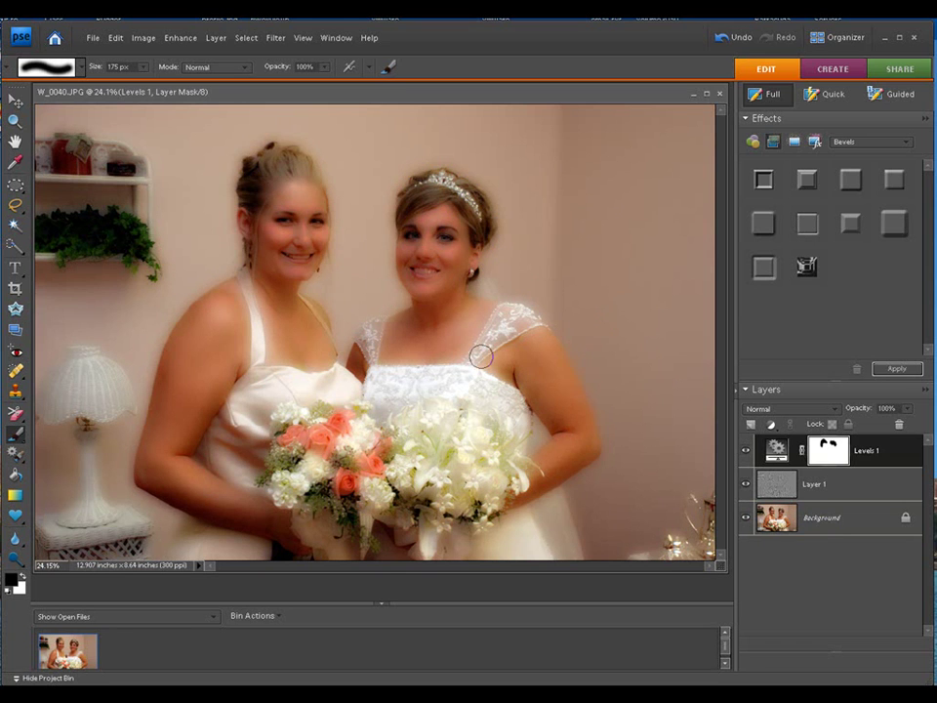
Paint black on the Levels mask over both women and the lamp area, enlarging the brush to 600 px
{"action": "mouse_move", "coordinate": [403, 390]}
{"action": "left_mouse_down"}
{"action": "mouse_move", "coordinate": [465, 386]}
{"action": "mouse_move", "coordinate": [481, 402]}
{"action": "mouse_move", "coordinate": [437, 422]}
{"action": "left_mouse_up"}
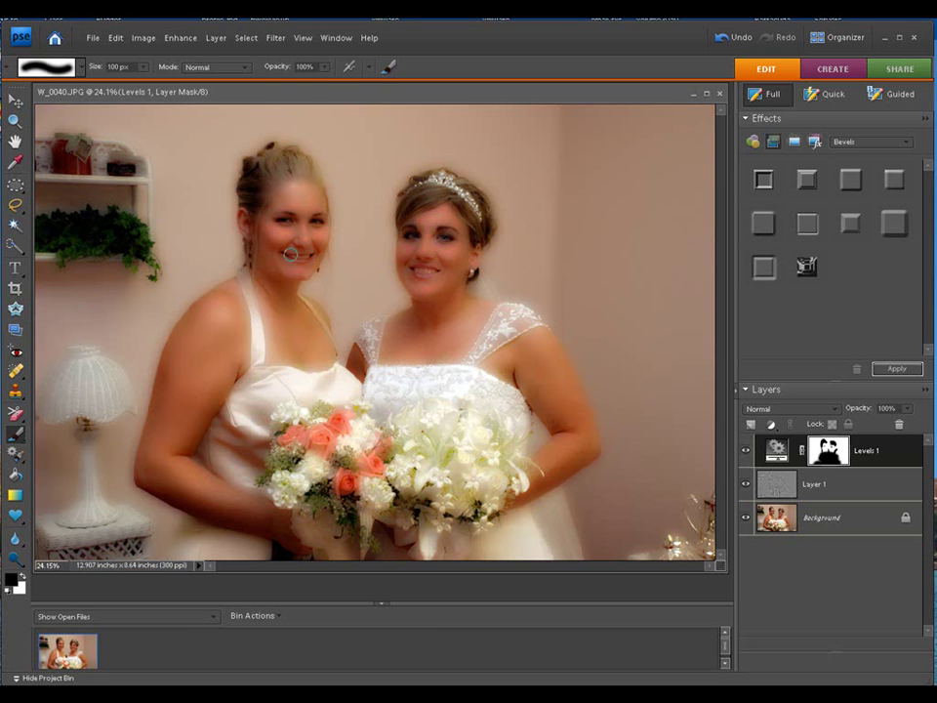
{"action": "key", "text": "bracketleft"}
{"action": "key", "text": "bracketright"}
{"action": "key", "text": "bracketright"}
{"action": "key", "text": "bracketright"}
{"action": "key", "text": "bracketright"}
{"action": "key", "text": "bracketright"}
{"action": "key", "text": "bracketright"}
{"action": "key", "text": "bracketright"}
{"action": "key", "text": "bracketright"}
{"action": "key", "text": "bracketright"}
{"action": "key", "text": "bracketright"}
{"action": "key", "text": "bracketright"}
{"action": "key", "text": "bracketright"}
{"action": "key", "text": "bracketright"}
{"action": "key", "text": "bracketright"}
{"action": "key", "text": "bracketright"}
{"action": "key", "text": "bracketright"}
{"action": "key", "text": "bracketright"}
{"action": "key", "text": "bracketright"}
{"action": "key", "text": "bracketright"}
{"action": "mouse_move", "coordinate": [107, 408]}
{"action": "left_mouse_down"}
{"action": "mouse_move", "coordinate": [84, 484]}
{"action": "mouse_move", "coordinate": [84, 400]}
{"action": "mouse_move", "coordinate": [119, 410]}
{"action": "left_mouse_up"}
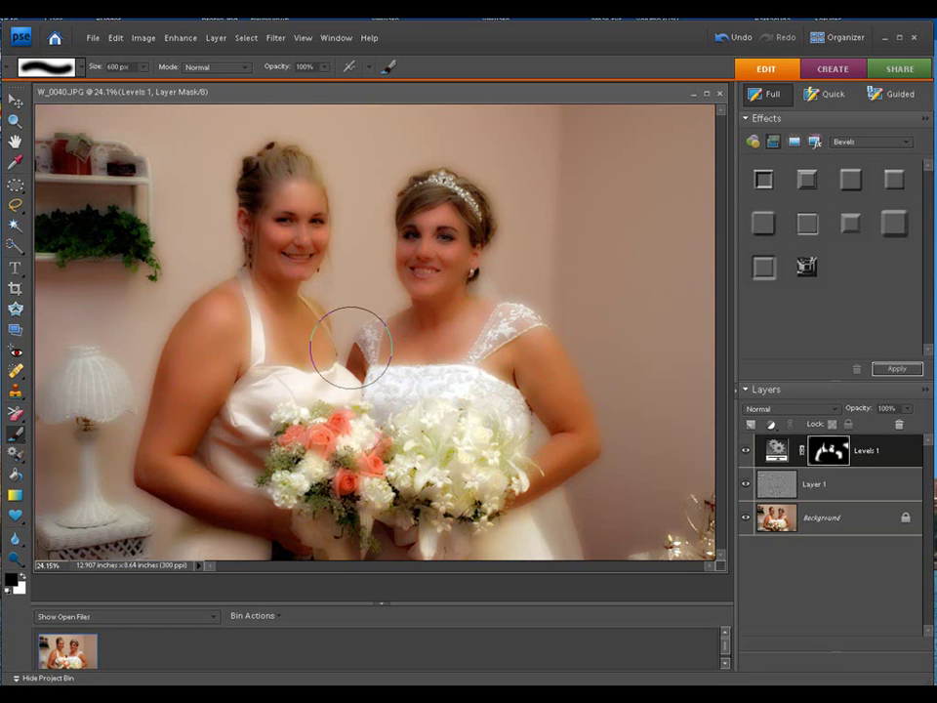
Delete the Levels 1 adjustment layer and the high-pass Layer 1, leaving only the Background
{"action": "left_click_drag", "start_coordinate": [887, 461], "coordinate": [900, 425]}
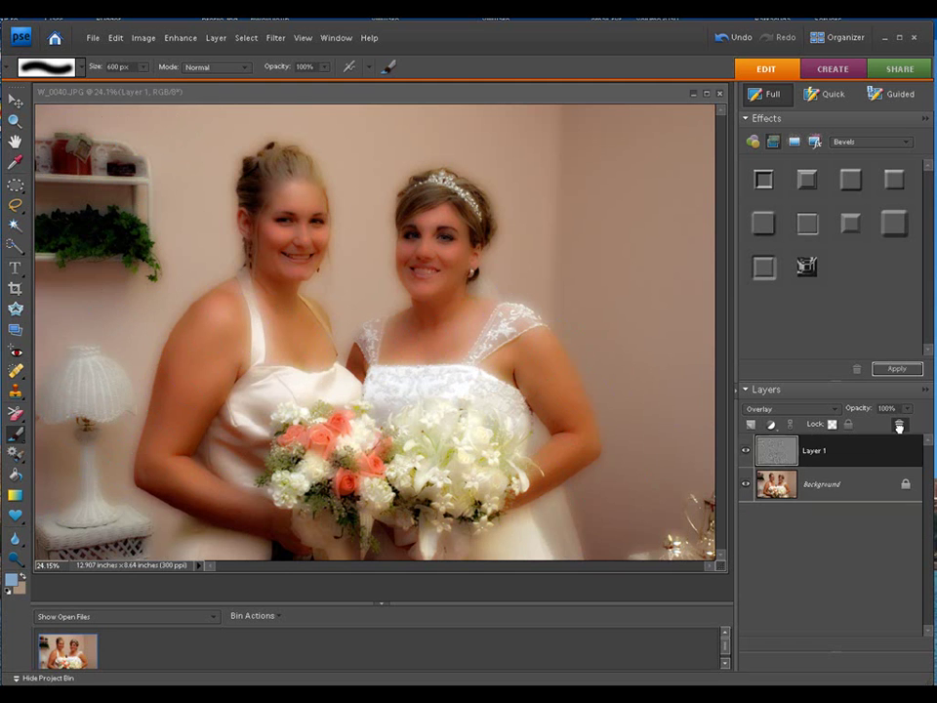
{"action": "left_click", "coordinate": [899, 427]}
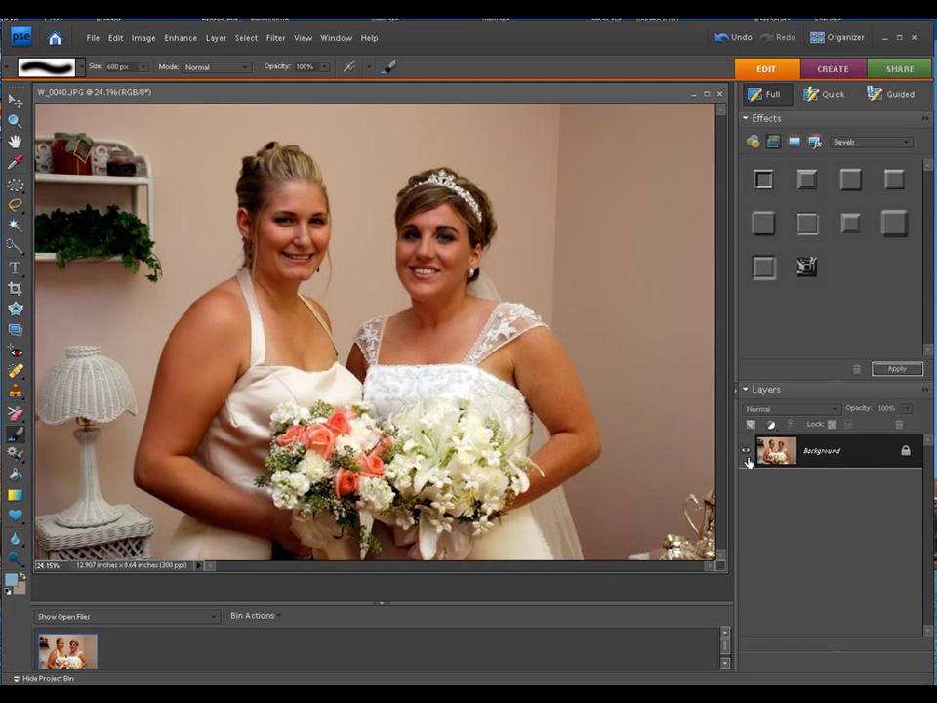
Duplicate the Background layer and set the duplicate's blend mode to Overlay
{"action": "key", "text": "ctrl+j"}
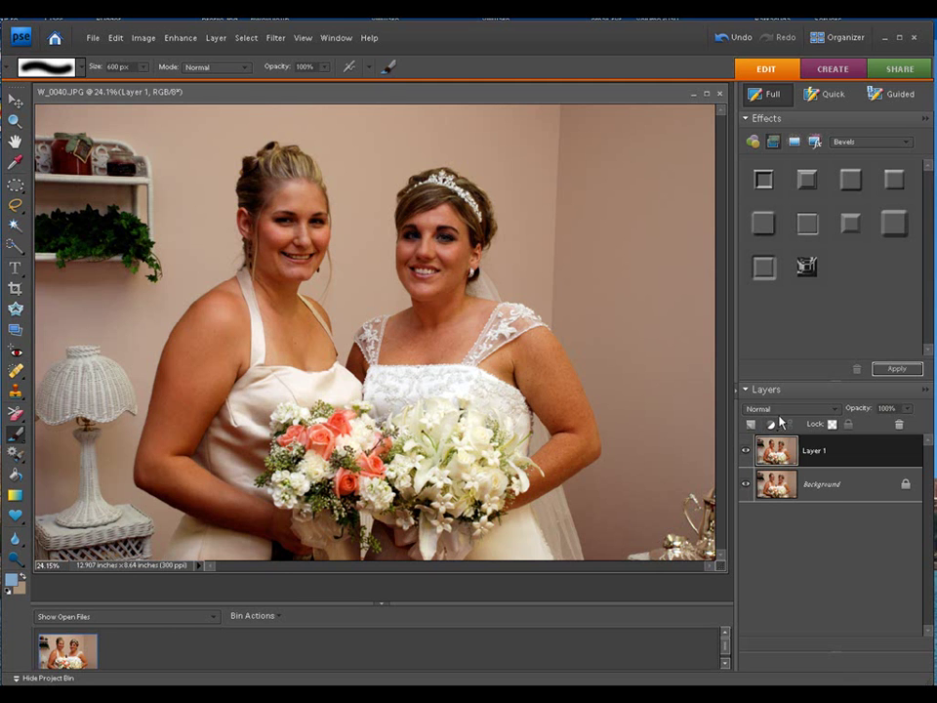
{"action": "left_click", "coordinate": [786, 409]}
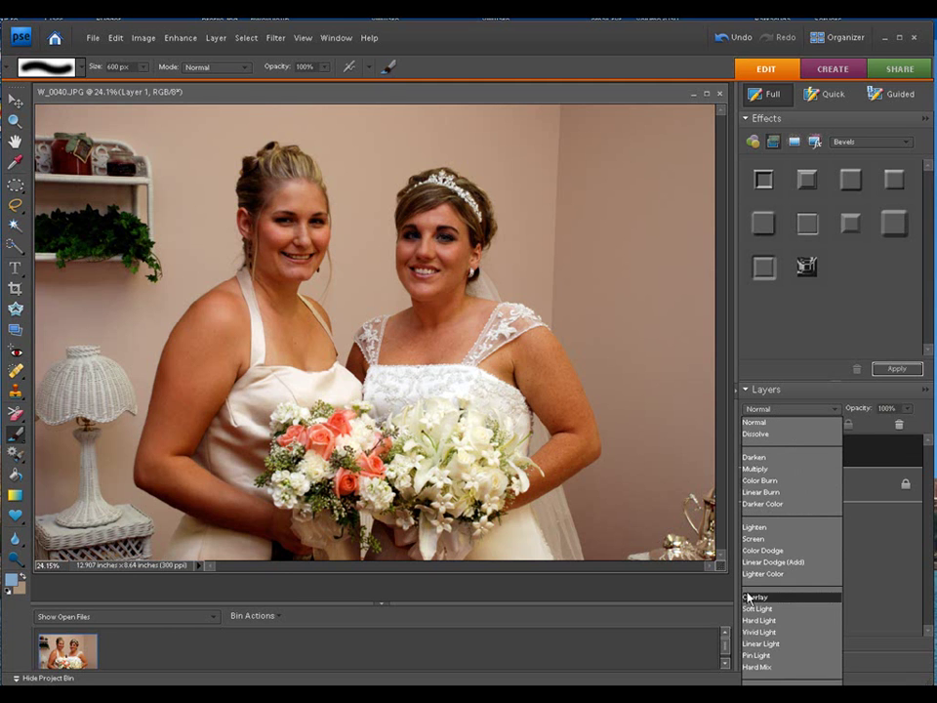
{"action": "left_click", "coordinate": [751, 596]}
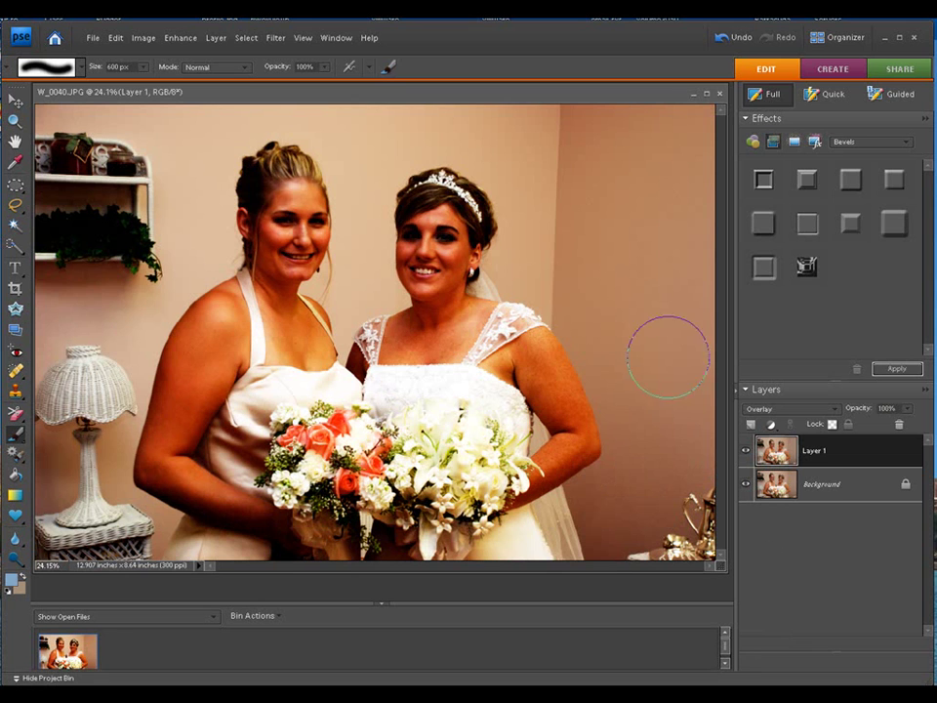
Apply a High Pass filter with an 8-pixel radius to the overlay Layer 1 and invert the layer
{"action": "left_click", "coordinate": [276, 38]}
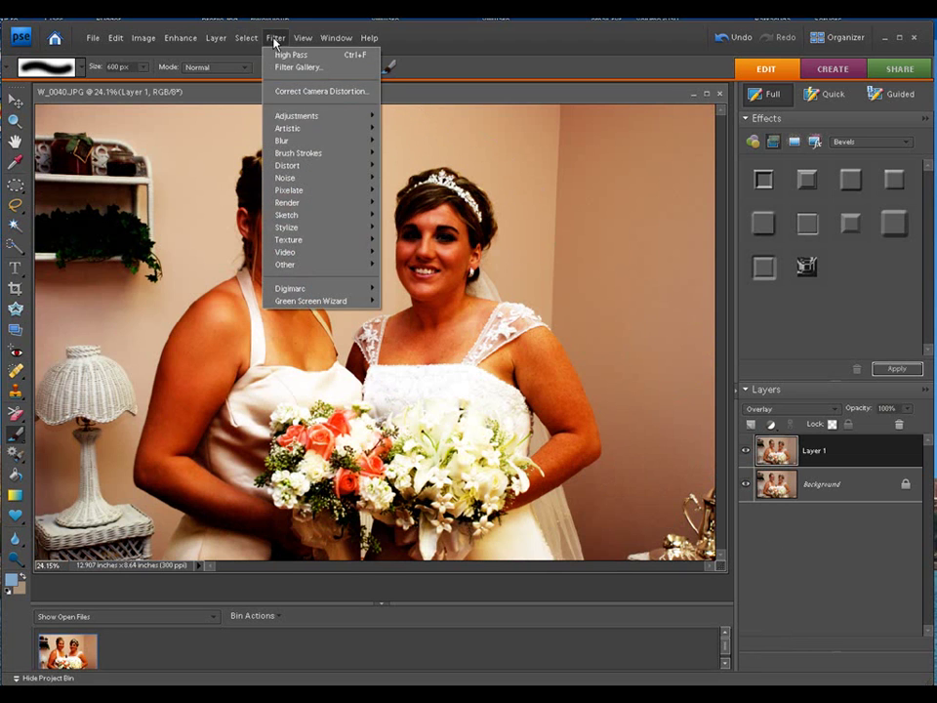
{"action": "mouse_move", "coordinate": [323, 263]}
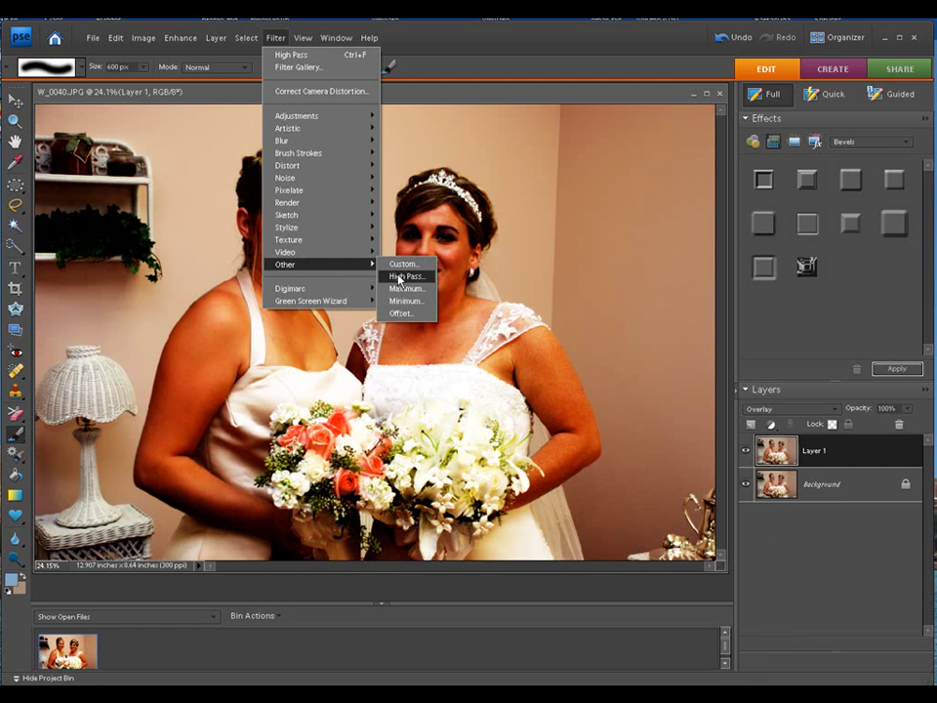
{"action": "left_click", "coordinate": [397, 275]}
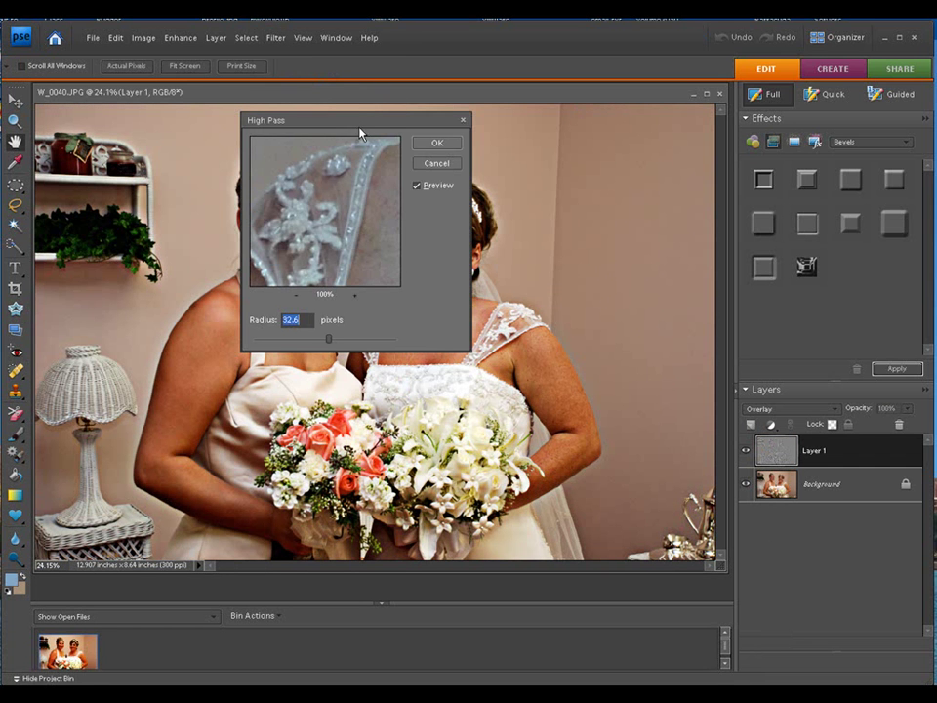
{"action": "left_click_drag", "start_coordinate": [360, 135], "coordinate": [365, 163]}
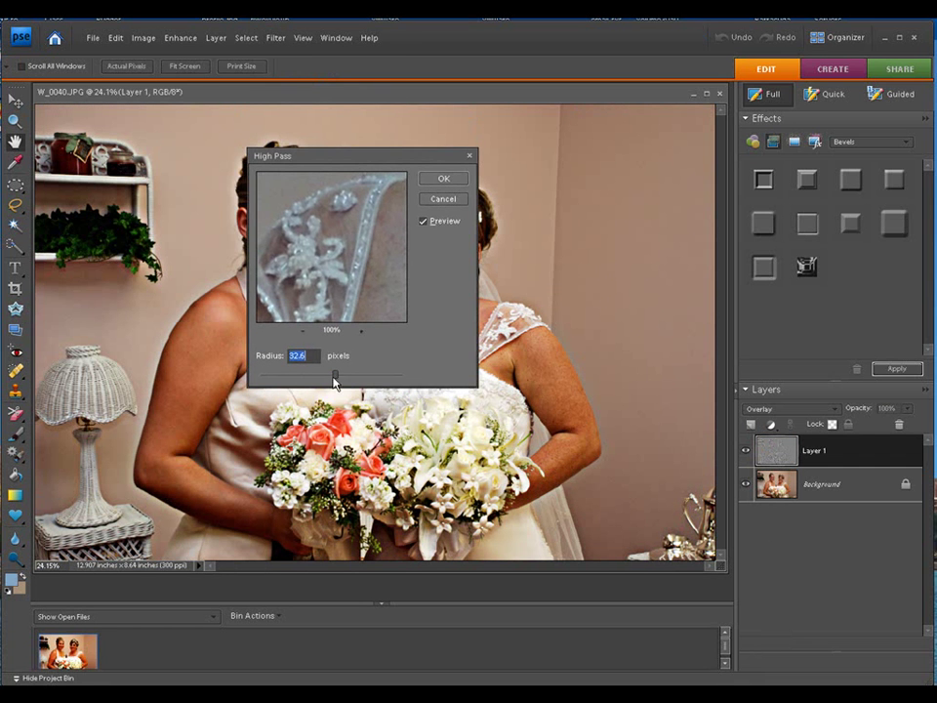
{"action": "left_click_drag", "start_coordinate": [338, 376], "coordinate": [303, 379]}
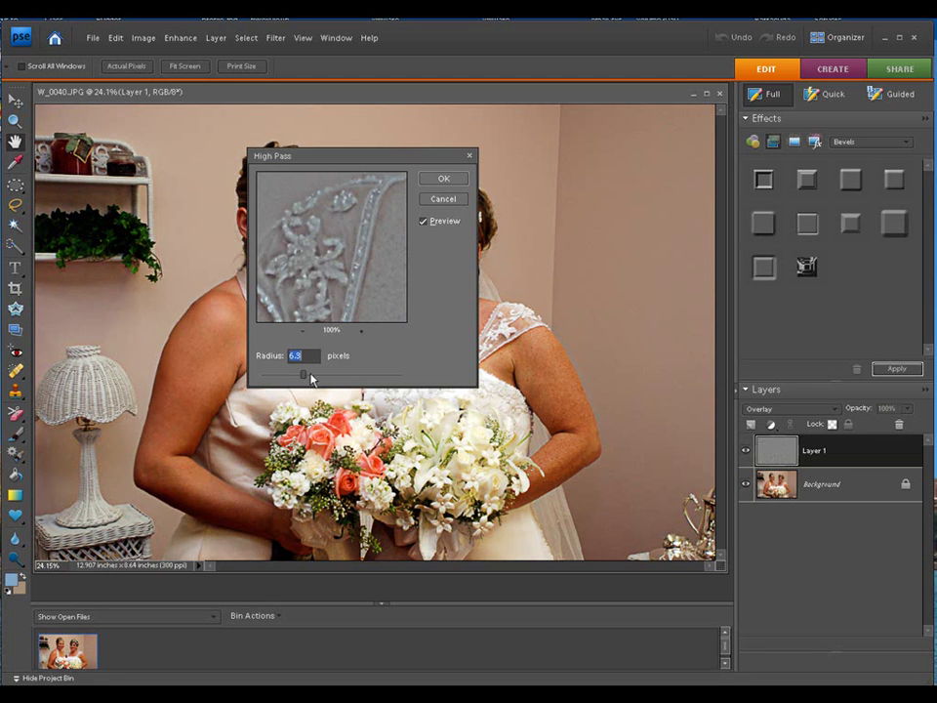
{"action": "key", "text": "shift+Down"}
{"action": "type", "text": "8"}
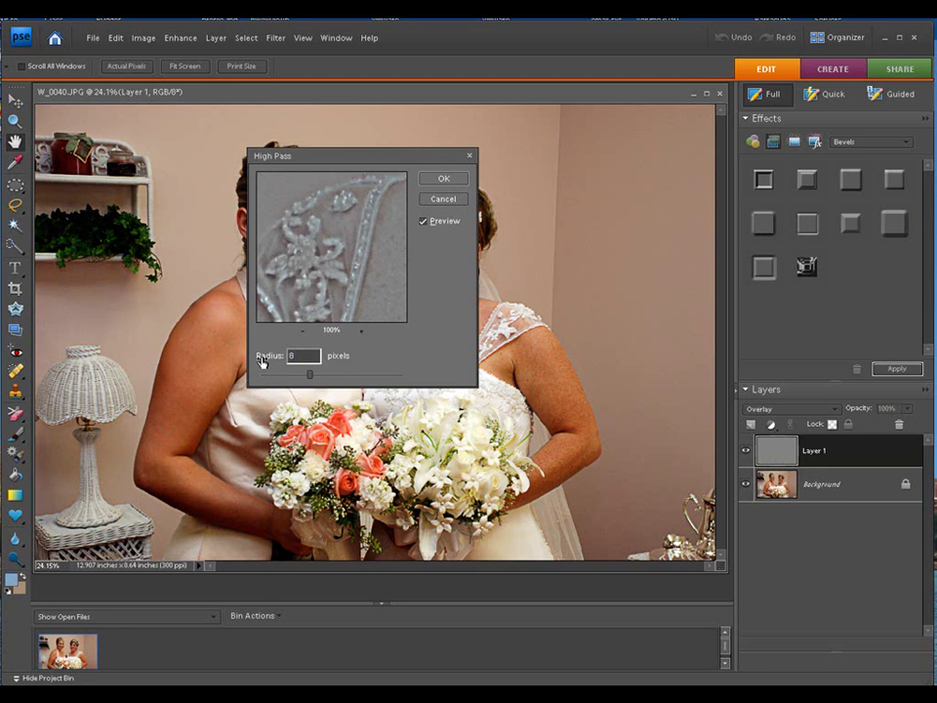
{"action": "left_click", "coordinate": [444, 179]}
{"action": "key", "text": "b"}
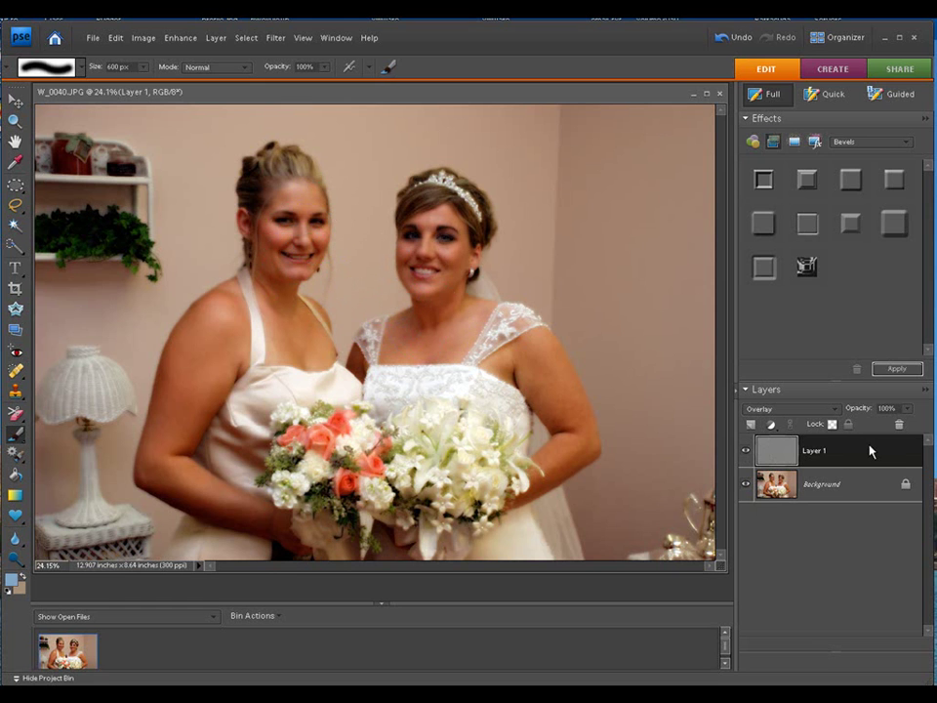
Replace Layer 1 with a fresh duplicate of the Background layer set to Overlay blend mode
{"action": "left_click_drag", "start_coordinate": [869, 450], "coordinate": [899, 424]}
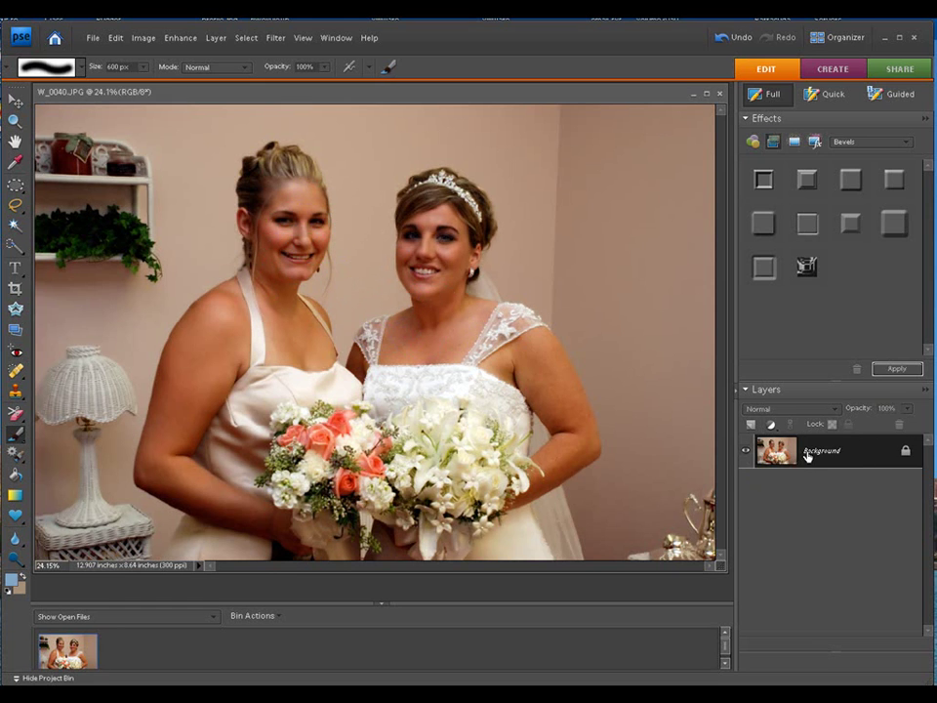
{"action": "left_click_drag", "start_coordinate": [806, 455], "coordinate": [749, 425]}
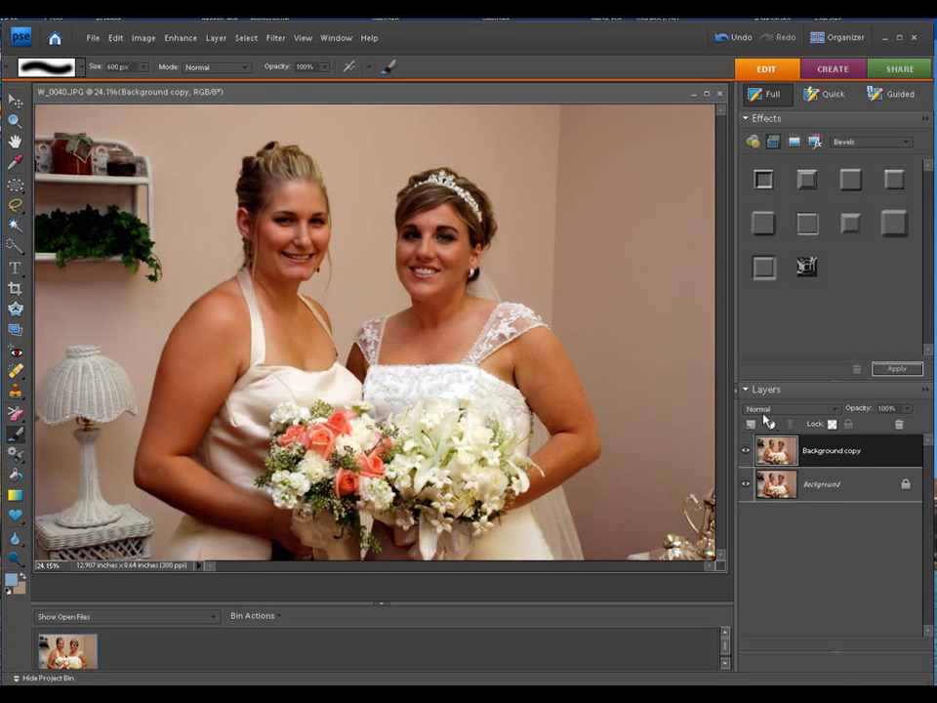
{"action": "left_click", "coordinate": [764, 411]}
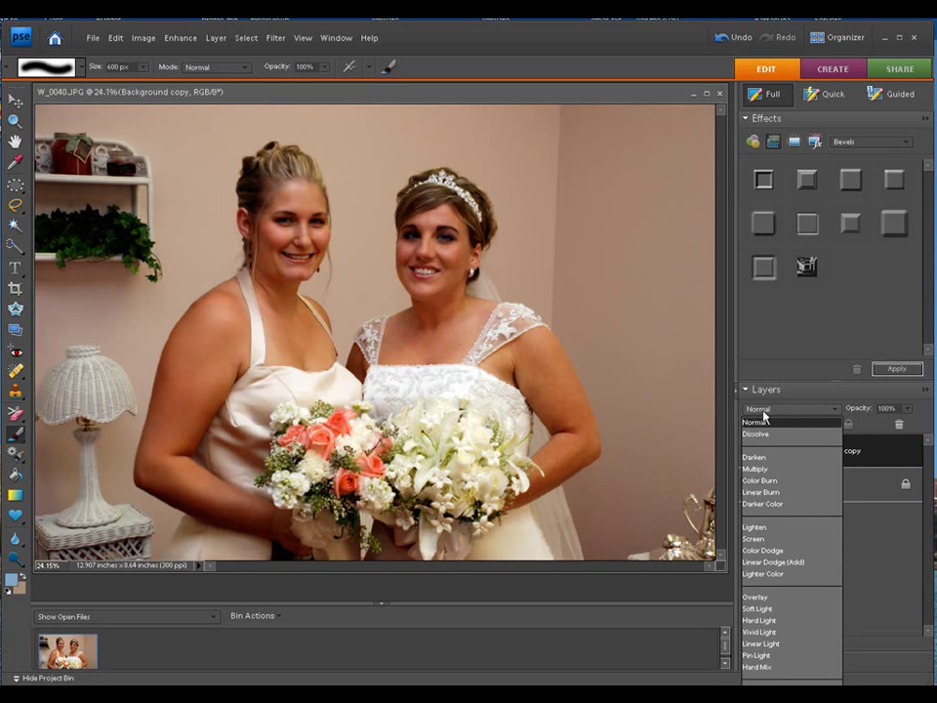
{"action": "left_click", "coordinate": [756, 597]}
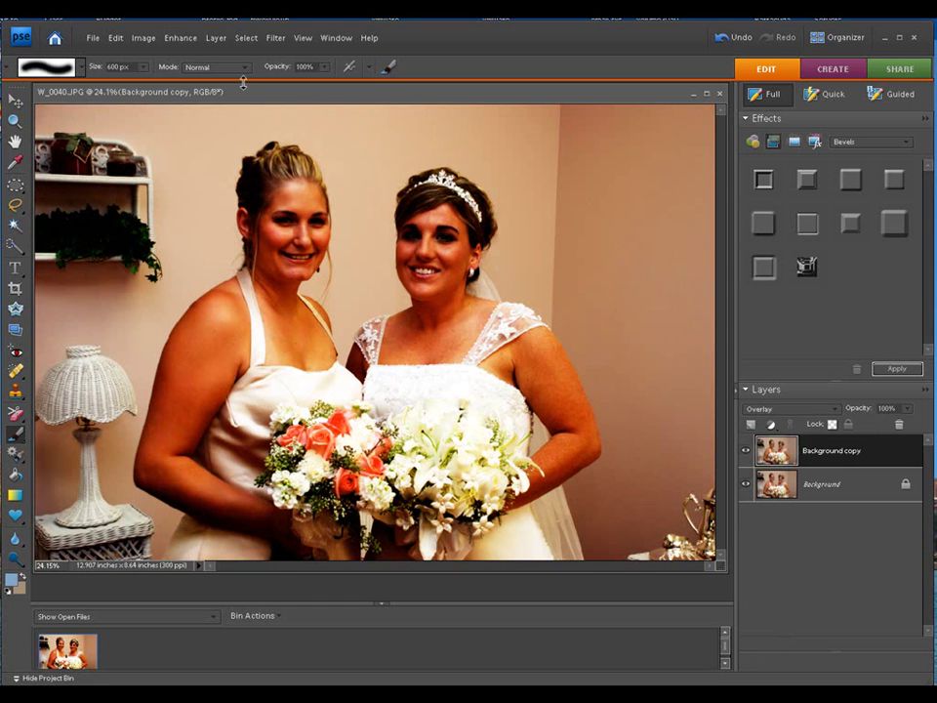
Apply a High Pass filter with a 4.0-pixel radius to the Background copy layer and invert it
{"action": "left_click", "coordinate": [275, 38]}
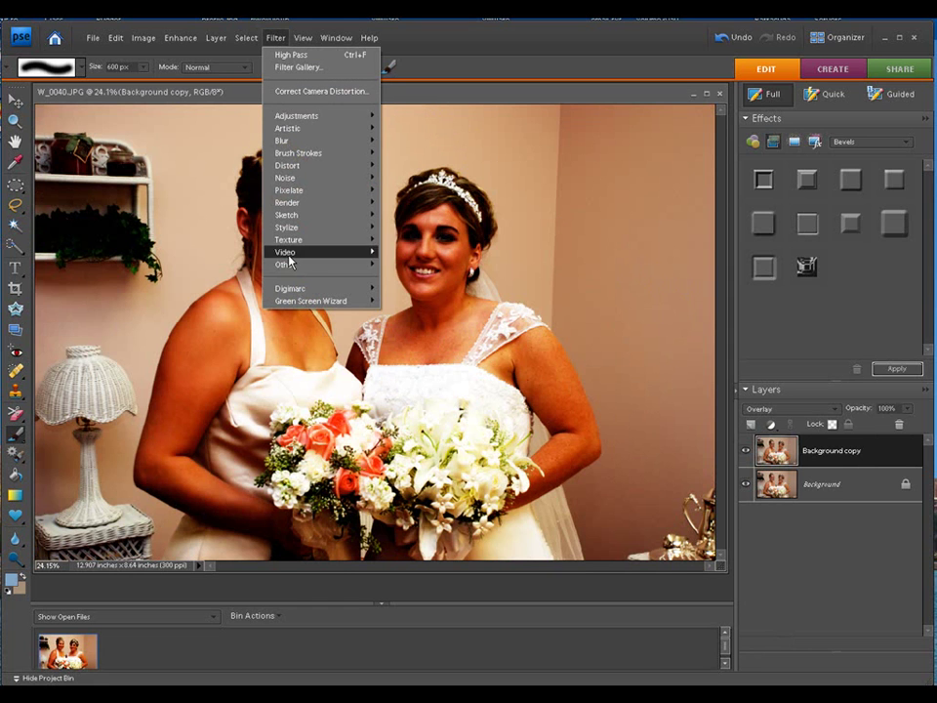
{"action": "mouse_move", "coordinate": [312, 264]}
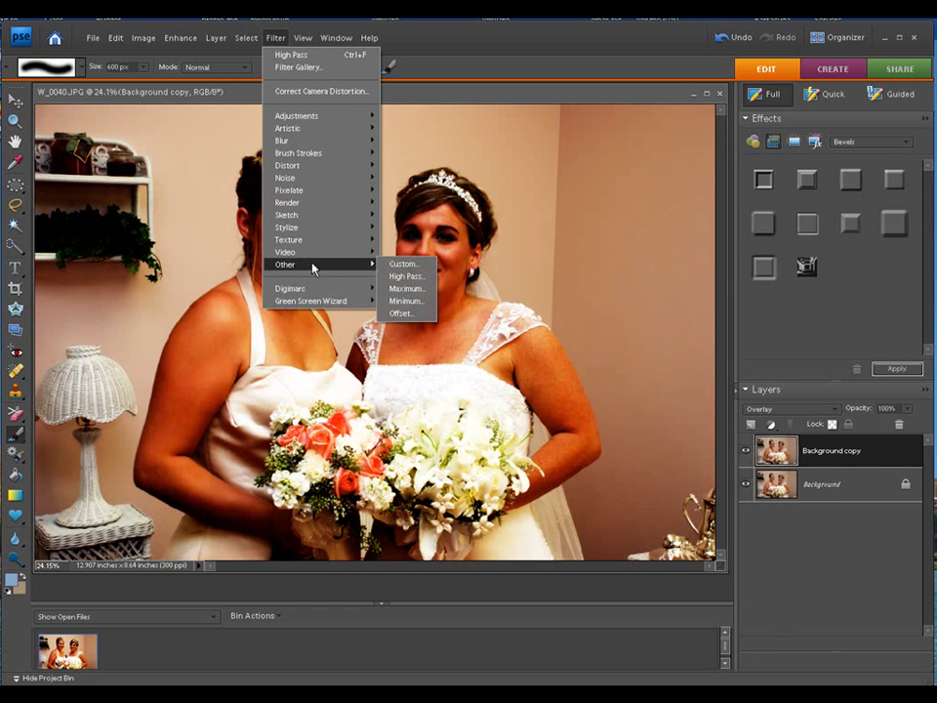
{"action": "left_click", "coordinate": [401, 274]}
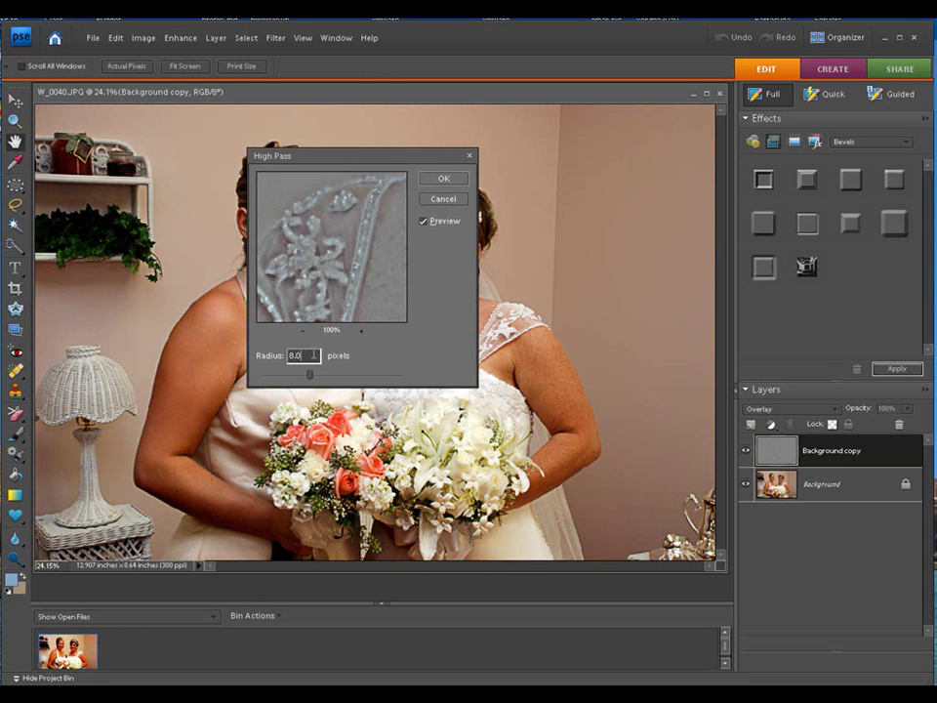
{"action": "type", "text": "4"}
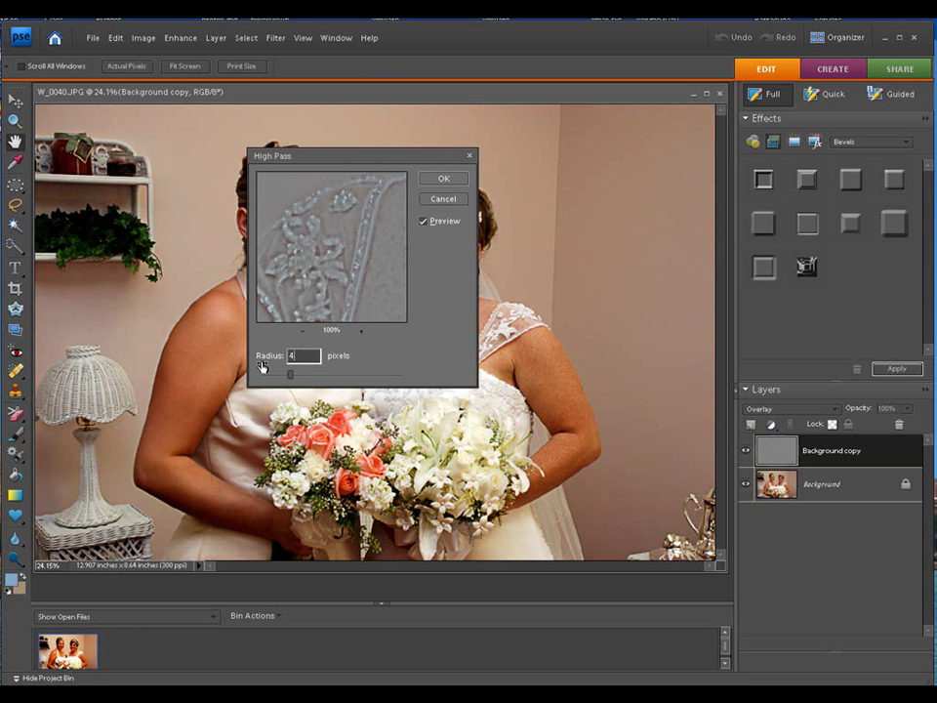
{"action": "type", "text": ".0"}
{"action": "left_click", "coordinate": [454, 179]}
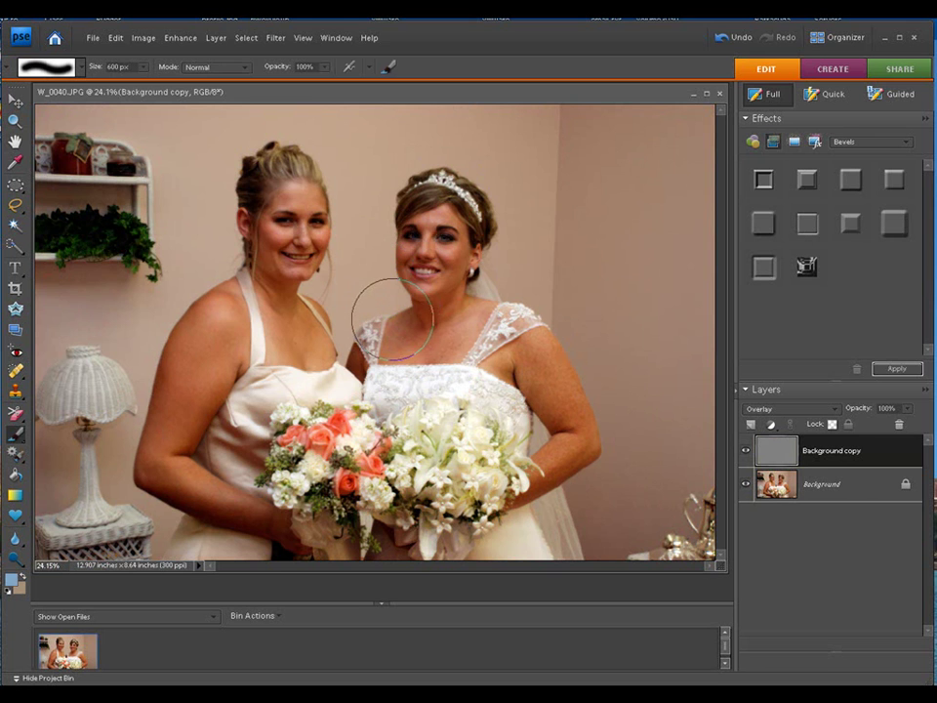
{"action": "mouse_move", "coordinate": [391, 320]}
{"action": "left_mouse_down"}
{"action": "mouse_move", "coordinate": [378, 384]}
{"action": "mouse_move", "coordinate": [393, 387]}
{"action": "mouse_move", "coordinate": [396, 372]}
{"action": "mouse_move", "coordinate": [473, 379]}
{"action": "mouse_move", "coordinate": [450, 384]}
{"action": "mouse_move", "coordinate": [550, 421]}
{"action": "left_mouse_up"}
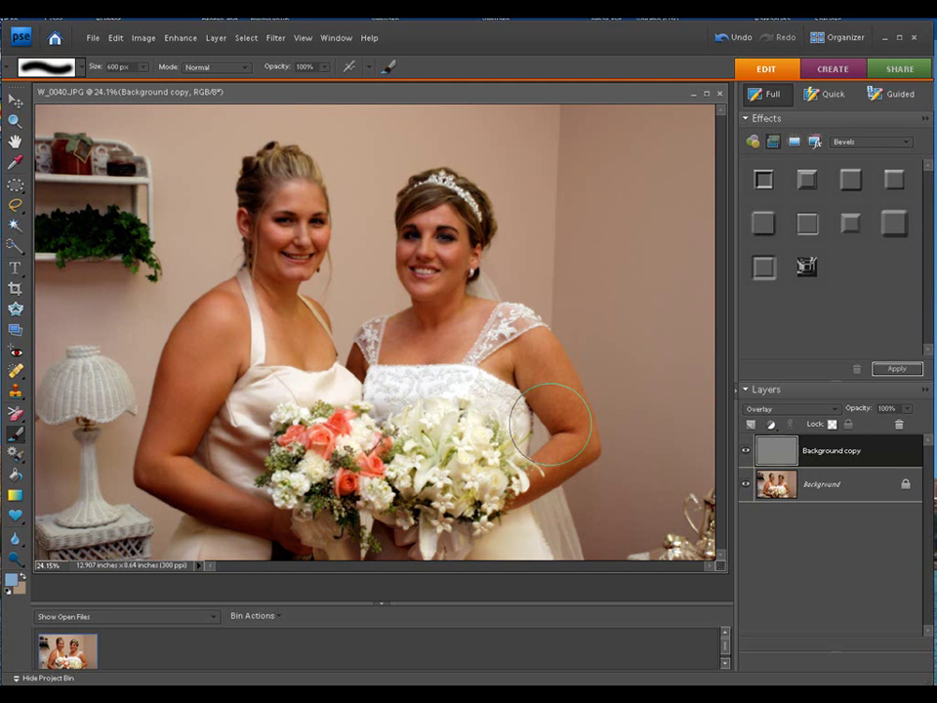
{"action": "left_click_drag", "start_coordinate": [549, 421], "coordinate": [538, 396]}
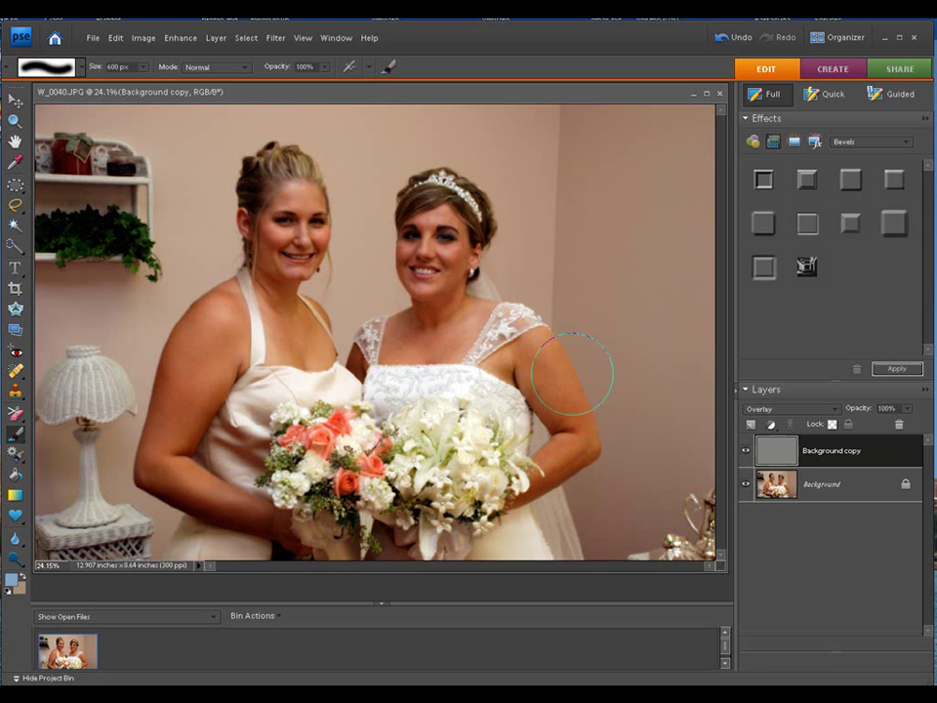
Add a Levels adjustment layer above the Background copy, keeping its default input and output levels
{"action": "left_click", "coordinate": [772, 426]}
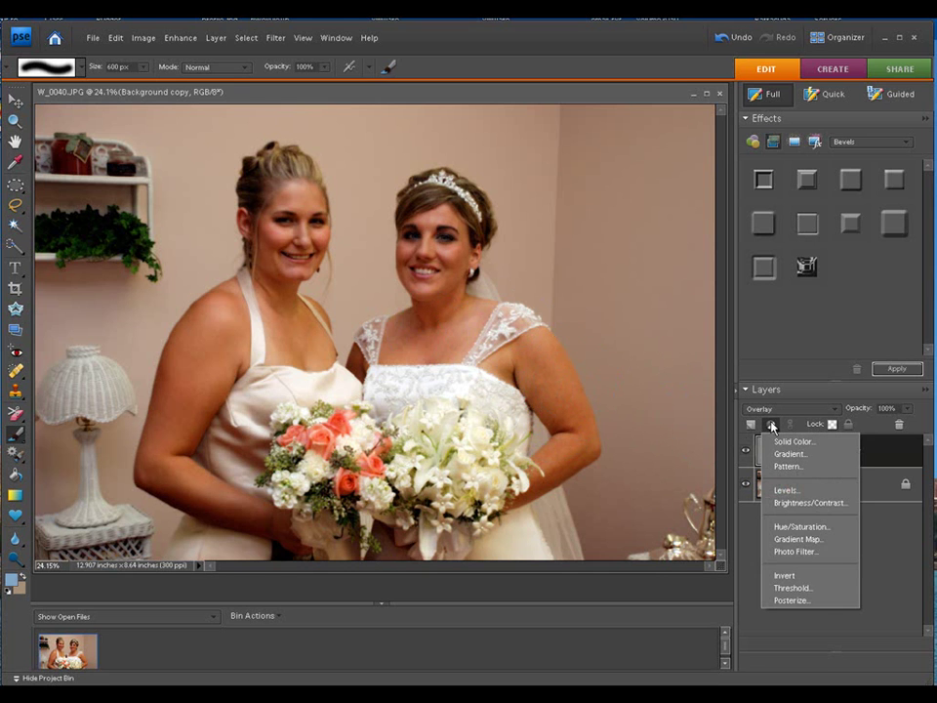
{"action": "left_click", "coordinate": [777, 490]}
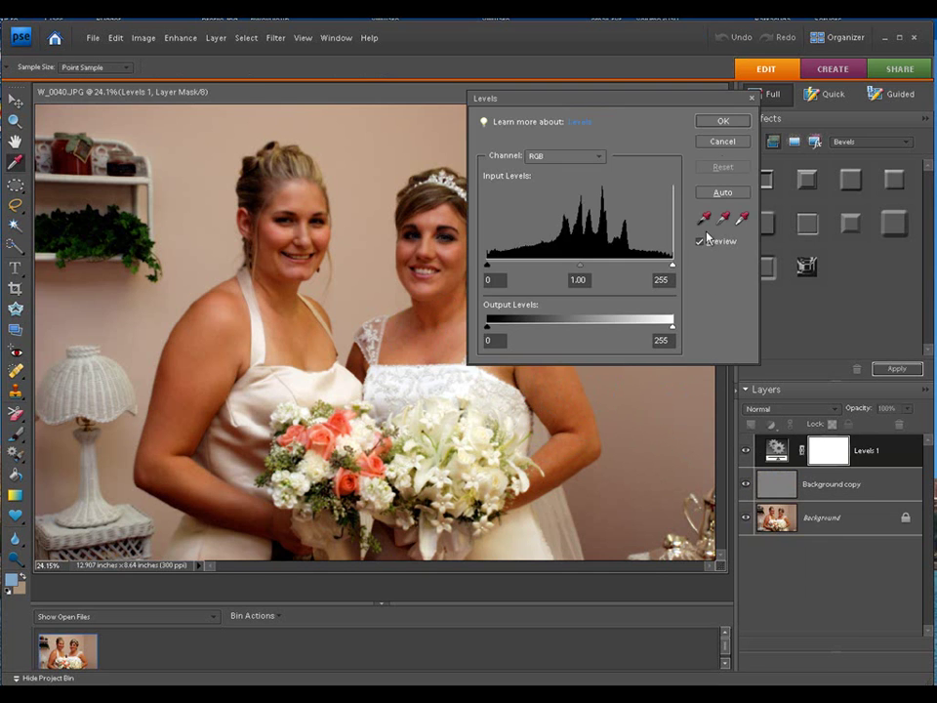
{"action": "left_click", "coordinate": [722, 122]}
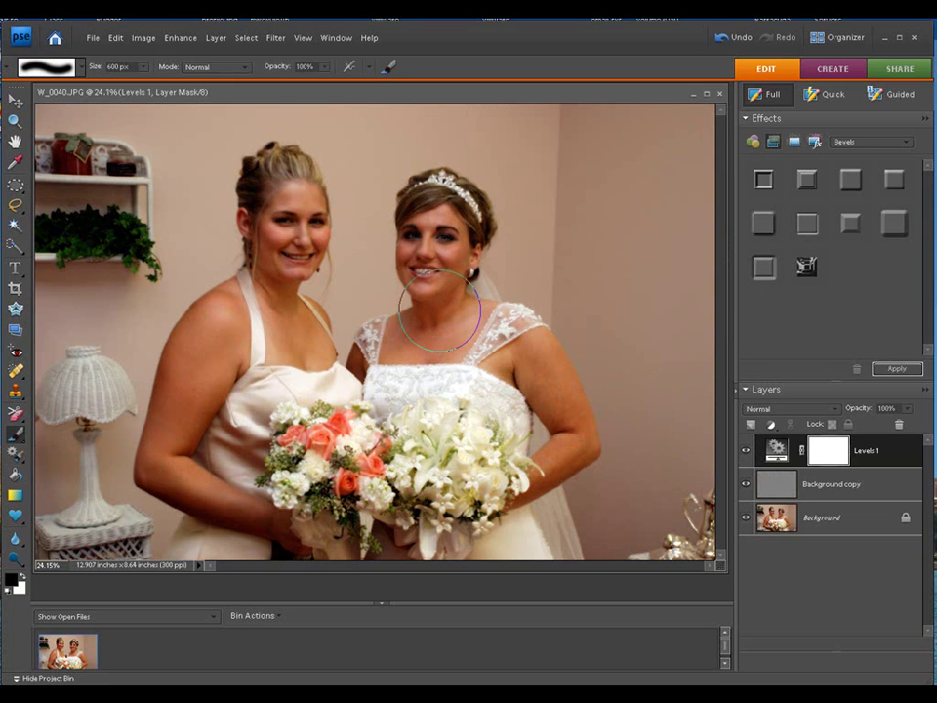
Paint black with a smaller brush on the Levels mask over both women's eyes and the bride's mouth
{"action": "key", "text": "bracketleft"}
{"action": "key", "text": "bracketleft"}
{"action": "key", "text": "bracketleft"}
{"action": "key", "text": "bracketleft"}
{"action": "key", "text": "bracketleft"}
{"action": "key", "text": "bracketleft"}
{"action": "key", "text": "bracketleft"}
{"action": "key", "text": "bracketleft"}
{"action": "left_click_drag", "start_coordinate": [412, 236], "coordinate": [446, 235]}
{"action": "left_click", "coordinate": [427, 269]}
{"action": "left_click_drag", "start_coordinate": [276, 223], "coordinate": [317, 223]}
Try brush sizes of 1400 px, 1000 px and 1300 px over the bouquets
{"action": "key", "text": "bracketright"}
{"action": "key", "text": "bracketright"}
{"action": "key", "text": "bracketright"}
{"action": "key", "text": "bracketright"}
{"action": "key", "text": "bracketright"}
{"action": "key", "text": "bracketright"}
{"action": "key", "text": "bracketright"}
{"action": "key", "text": "bracketright"}
{"action": "key", "text": "bracketright"}
{"action": "key", "text": "bracketright"}
{"action": "key", "text": "bracketright"}
{"action": "key", "text": "bracketright"}
{"action": "key", "text": "bracketright"}
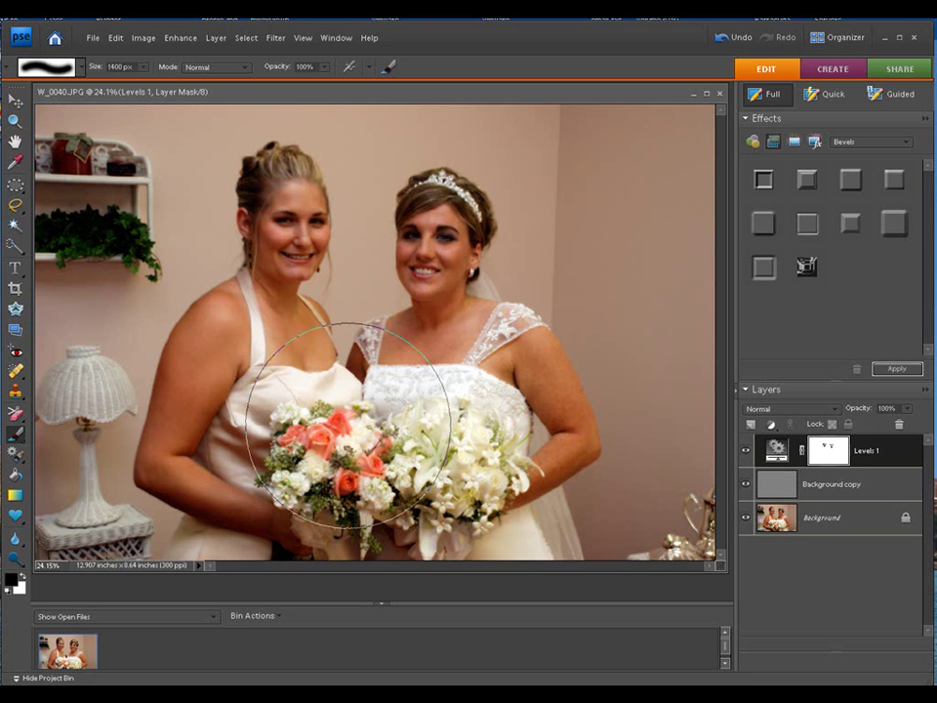
{"action": "key", "text": "bracketleft"}
{"action": "key", "text": "bracketleft"}
{"action": "key", "text": "bracketleft"}
{"action": "key", "text": "bracketleft"}
{"action": "key", "text": "bracketleft"}
{"action": "key", "text": "bracketleft"}
{"action": "key", "text": "bracketleft"}
{"action": "key", "text": "bracketleft"}
{"action": "key", "text": "bracketleft"}
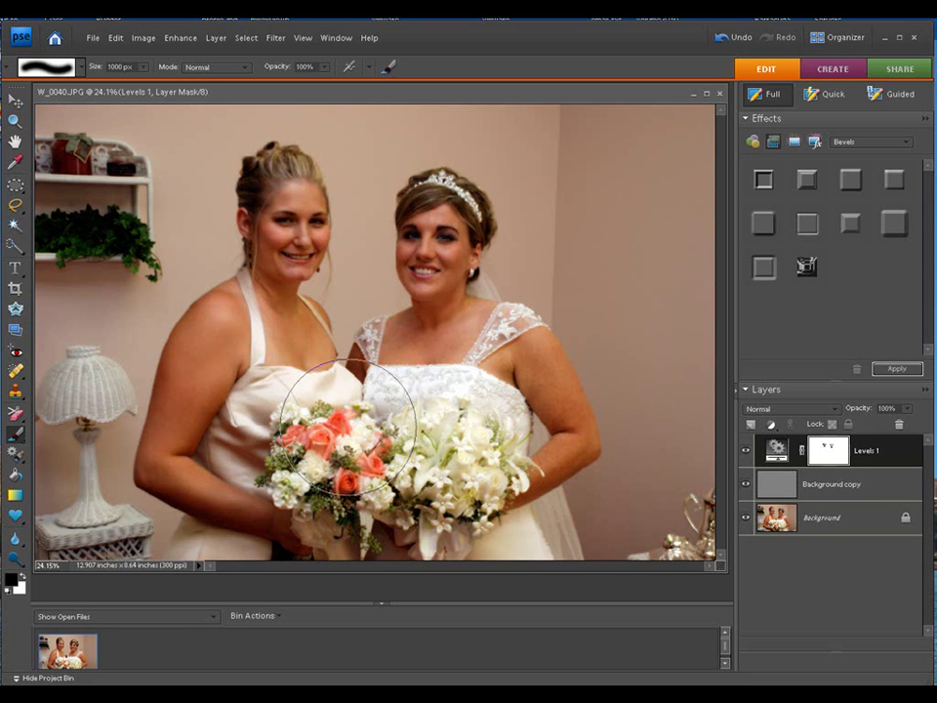
{"action": "key", "text": "bracketright"}
{"action": "key", "text": "bracketright"}
{"action": "key", "text": "bracketright"}
{"action": "key", "text": "bracketright"}
{"action": "key", "text": "bracketright"}
{"action": "key", "text": "bracketright"}
{"action": "key", "text": "bracketright"}
{"action": "key", "text": "bracketright"}
{"action": "key", "text": "bracketright"}
{"action": "key", "text": "bracketright"}
{"action": "key", "text": "bracketright"}
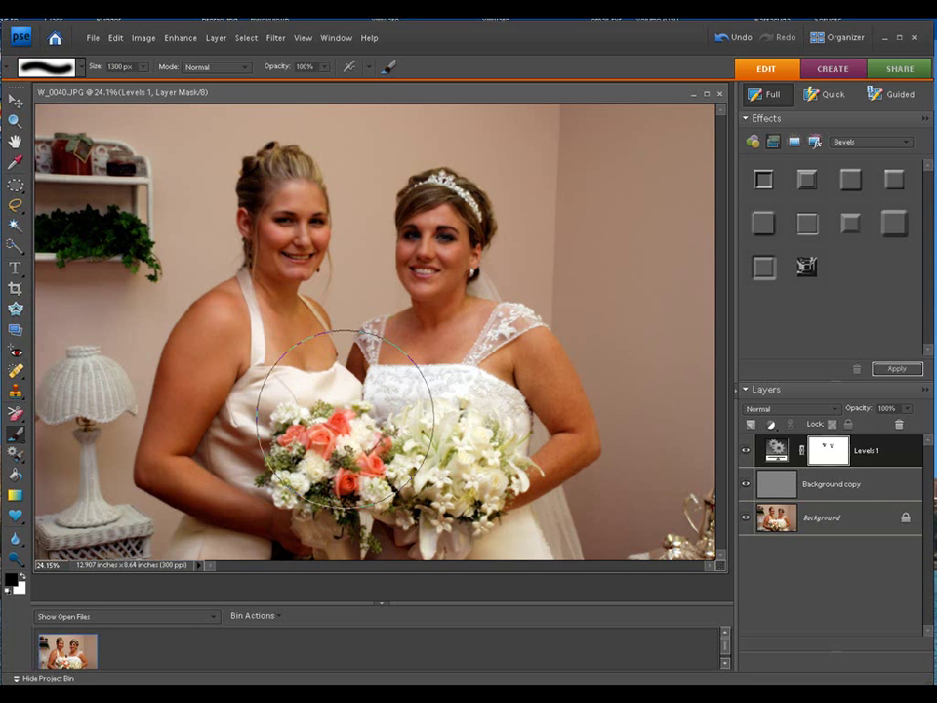
Reduce the brush to 100 px and paint black on the Levels mask over the bouquets
{"action": "key", "text": "bracketleft"}
{"action": "key", "text": "bracketleft"}
{"action": "key", "text": "bracketleft"}
{"action": "key", "text": "bracketleft"}
{"action": "key", "text": "bracketleft"}
{"action": "key", "text": "bracketleft"}
{"action": "key", "text": "bracketleft"}
{"action": "key", "text": "bracketleft"}
{"action": "key", "text": "bracketleft"}
{"action": "key", "text": "bracketleft"}
{"action": "key", "text": "bracketleft"}
{"action": "key", "text": "bracketleft"}
{"action": "key", "text": "bracketleft"}
{"action": "key", "text": "bracketleft"}
{"action": "key", "text": "bracketleft"}
{"action": "key", "text": "bracketleft"}
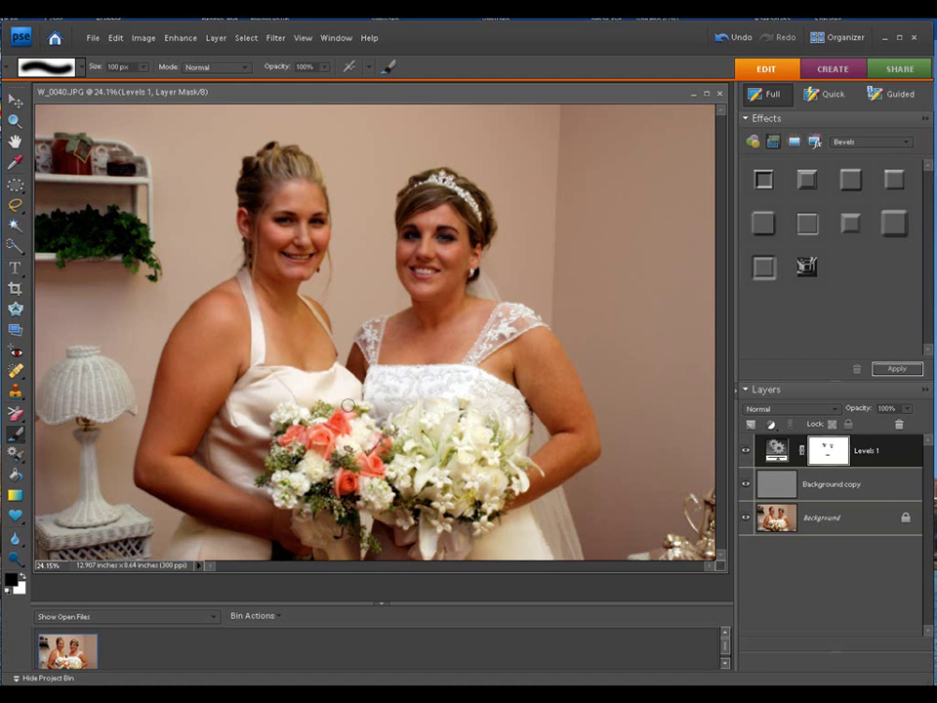
{"action": "left_click_drag", "start_coordinate": [360, 430], "coordinate": [420, 447]}
Enlarge the brush to 250 px and paint black on the Levels mask over the lamp
{"action": "key", "text": "bracketright"}
{"action": "key", "text": "bracketright"}
{"action": "key", "text": "bracketright"}
{"action": "key", "text": "bracketright"}
{"action": "key", "text": "bracketright"}
{"action": "key", "text": "bracketright"}
{"action": "key", "text": "bracketright"}
{"action": "key", "text": "bracketleft"}
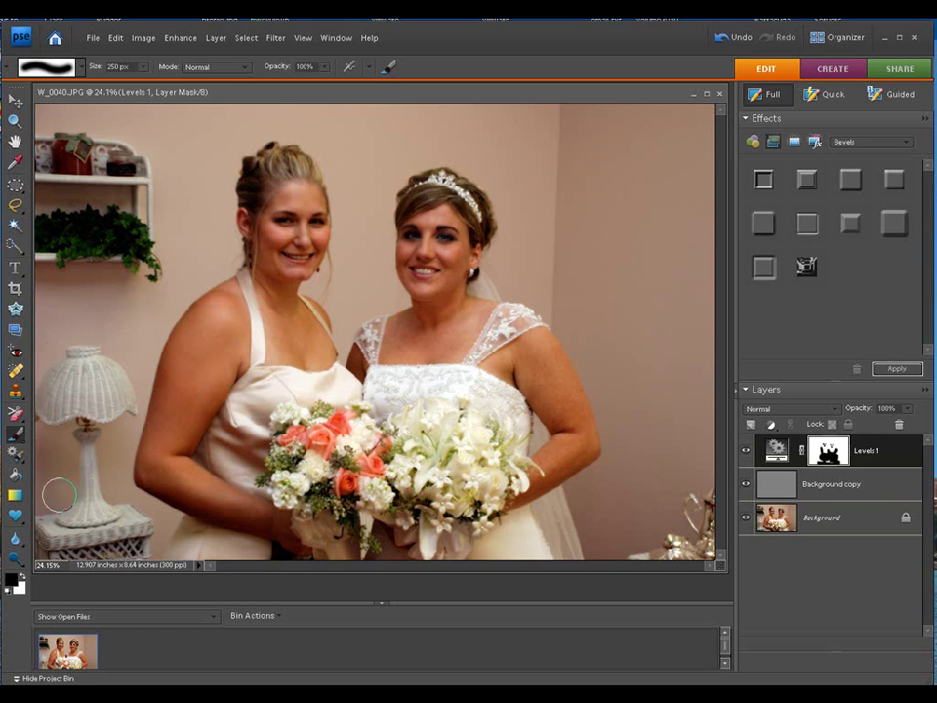
{"action": "mouse_move", "coordinate": [86, 449]}
{"action": "left_mouse_down"}
{"action": "mouse_move", "coordinate": [101, 494]}
{"action": "mouse_move", "coordinate": [146, 520]}
{"action": "mouse_move", "coordinate": [90, 550]}
{"action": "mouse_move", "coordinate": [69, 481]}
{"action": "left_mouse_up"}
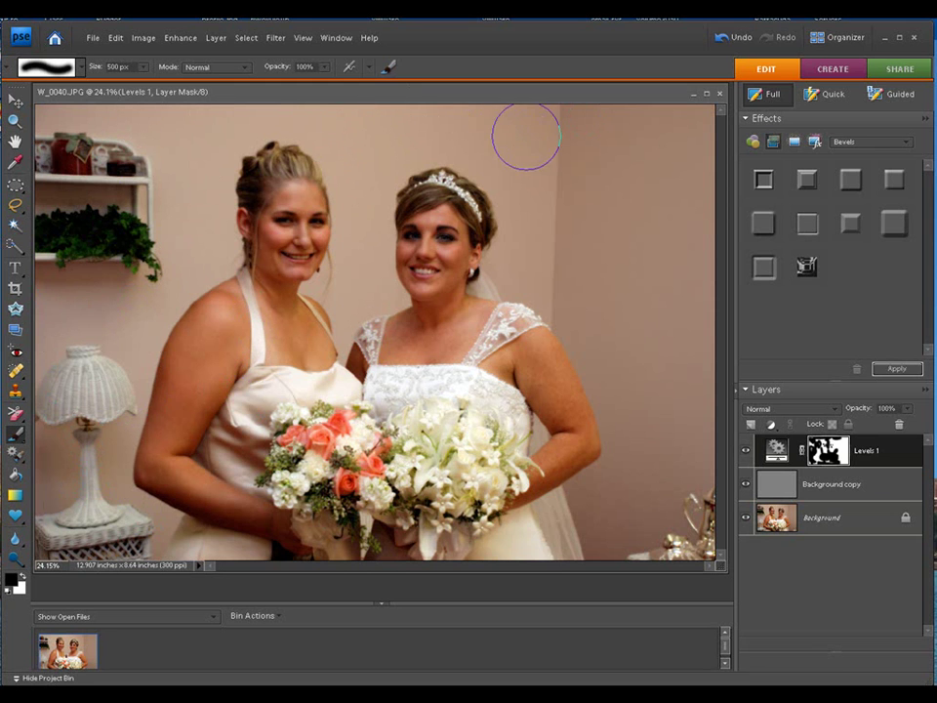
Set the brush to 500 px and invert the Levels adjustment layer's mask
{"action": "key", "text": "bracketright"}
{"action": "key", "text": "bracketright"}
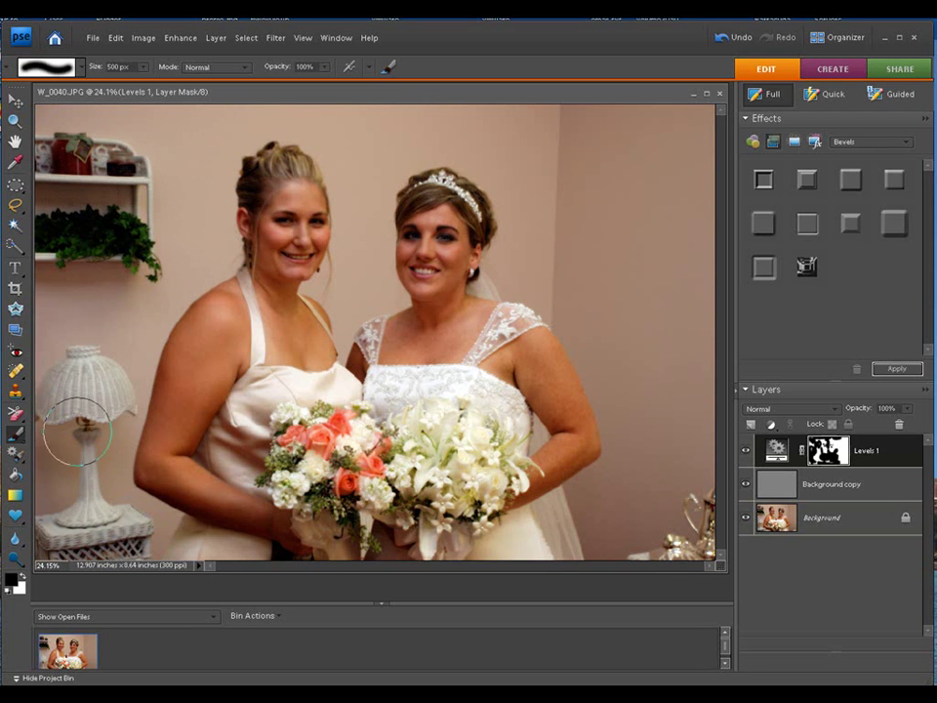
{"action": "key", "text": "ctrl+i"}
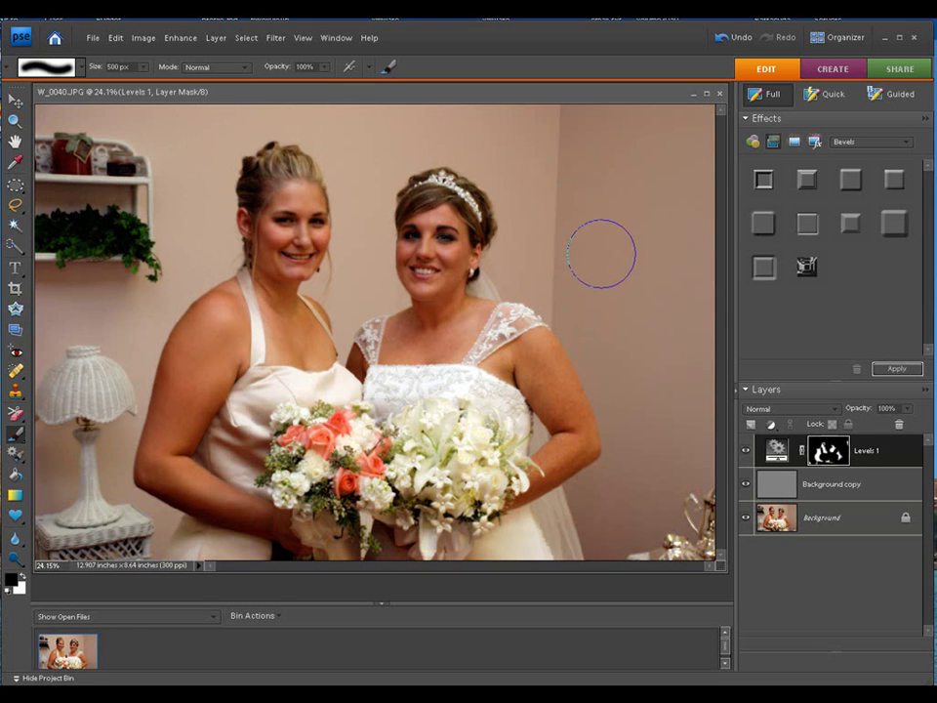